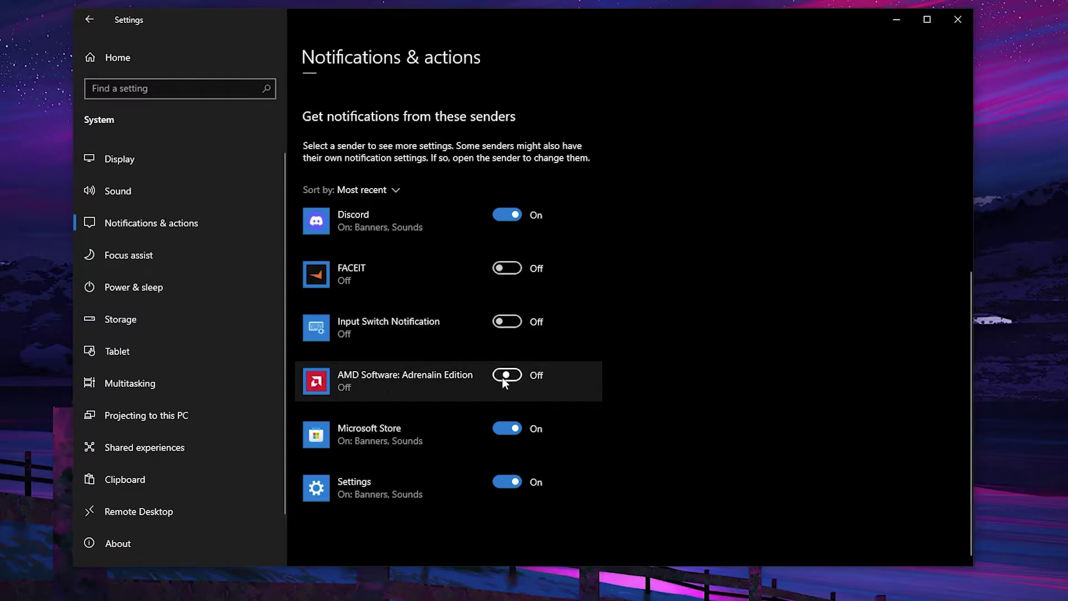
Step: Turn off notifications from the Settings and Discord senders
left_click(507, 482)
scroll(484, 467, "up", 3)
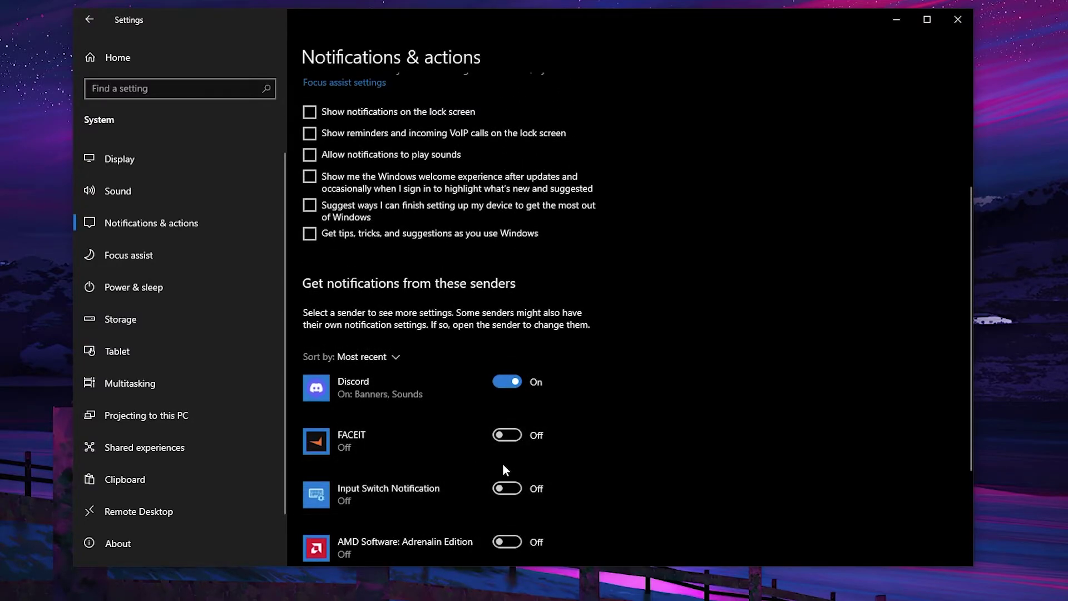
left_click(505, 381)
scroll(495, 406, "up", 2)
scroll(495, 423, "up", 1)
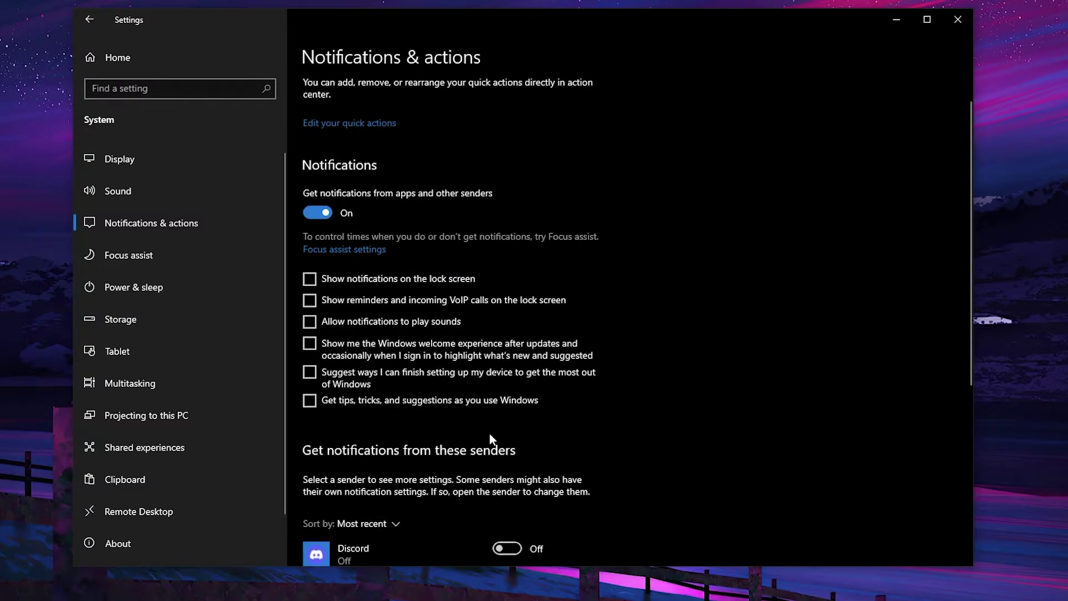
Step: Disable all four Focus assist automatic rules: during these times, duplicating the display, playing a game, and using a full-screen app
left_click(135, 256)
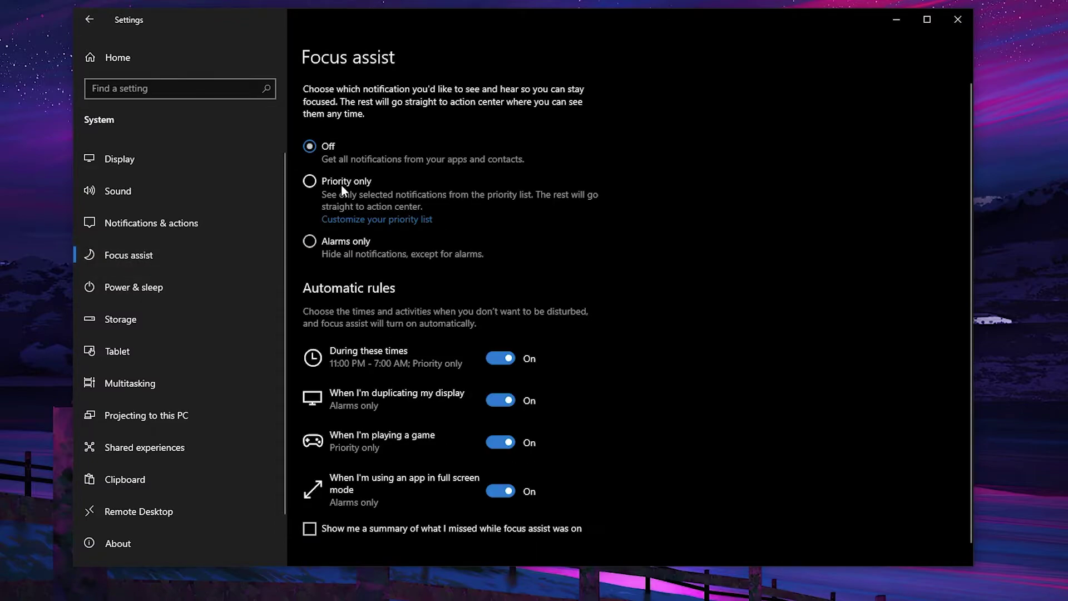
scroll(469, 235, "down", 1)
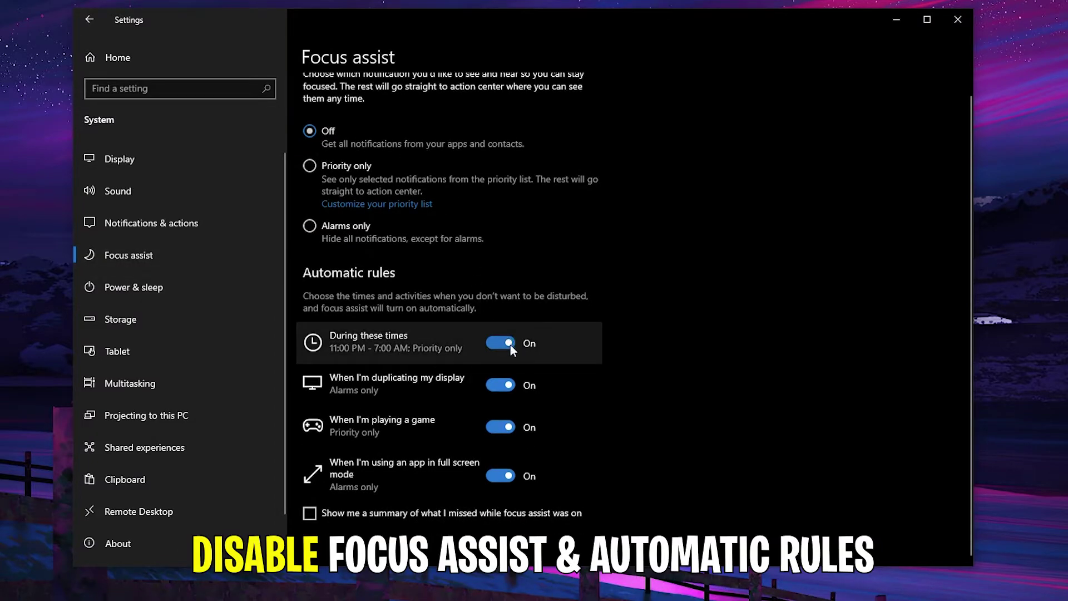
left_click(500, 385)
left_click(504, 427)
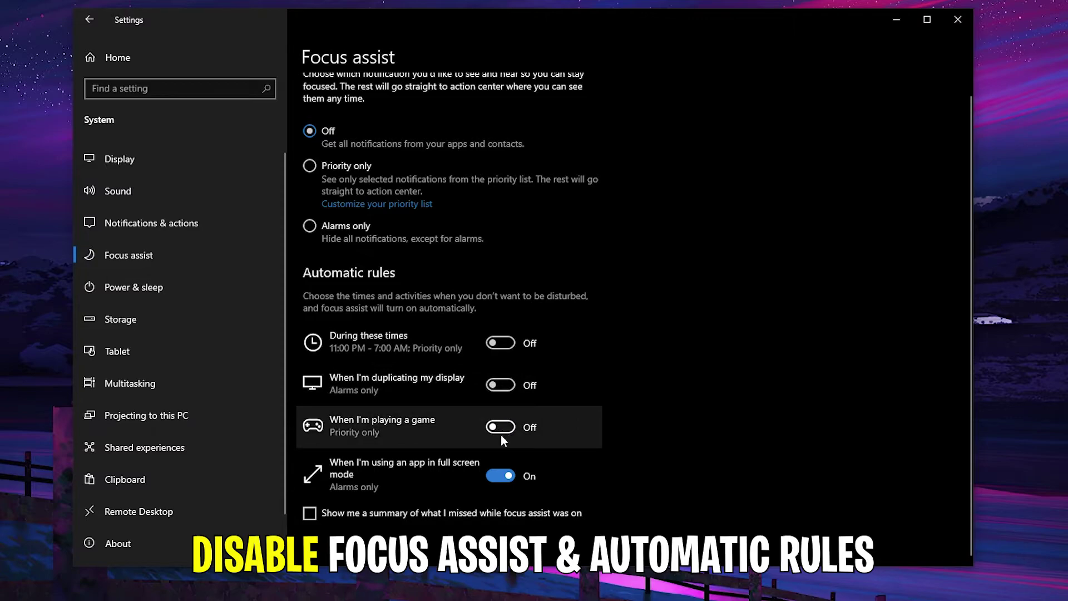
left_click(500, 475)
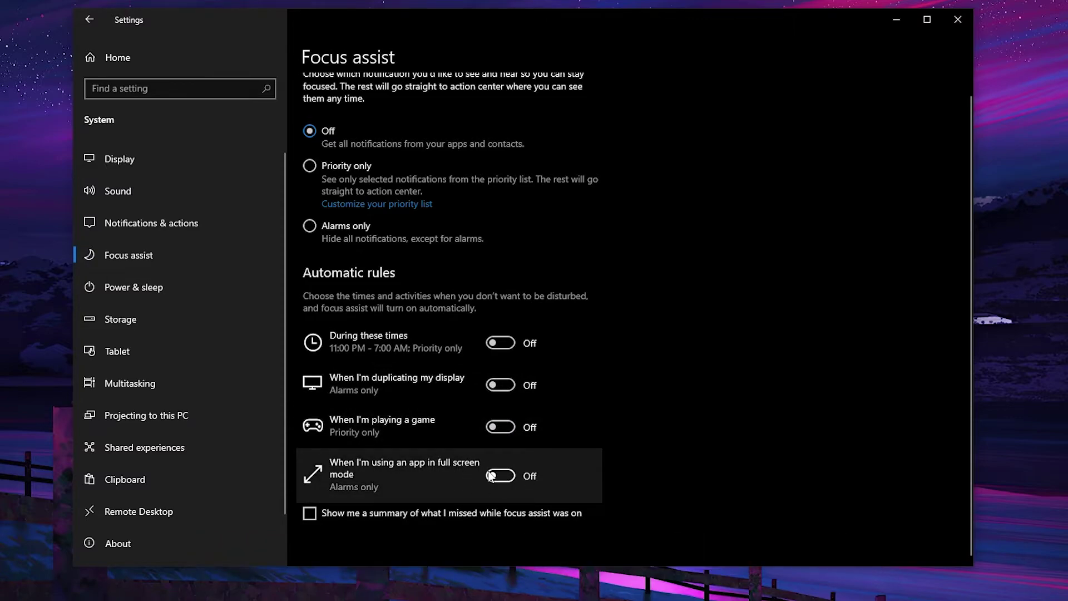
Step: Open the Gaming settings and check the state of Game Mode
left_click(105, 45)
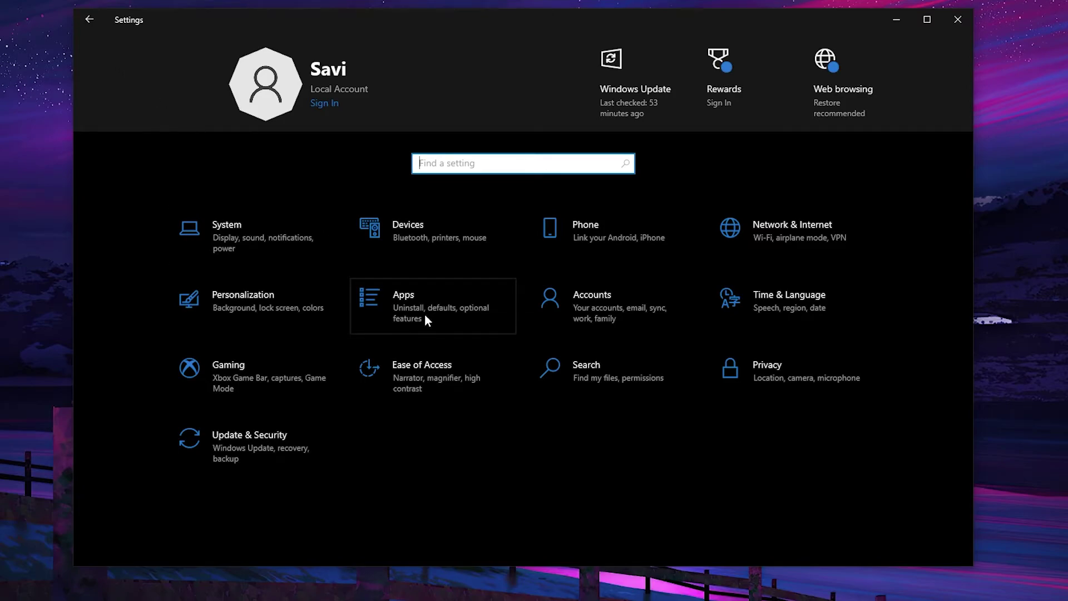
left_click(319, 358)
left_click(195, 223)
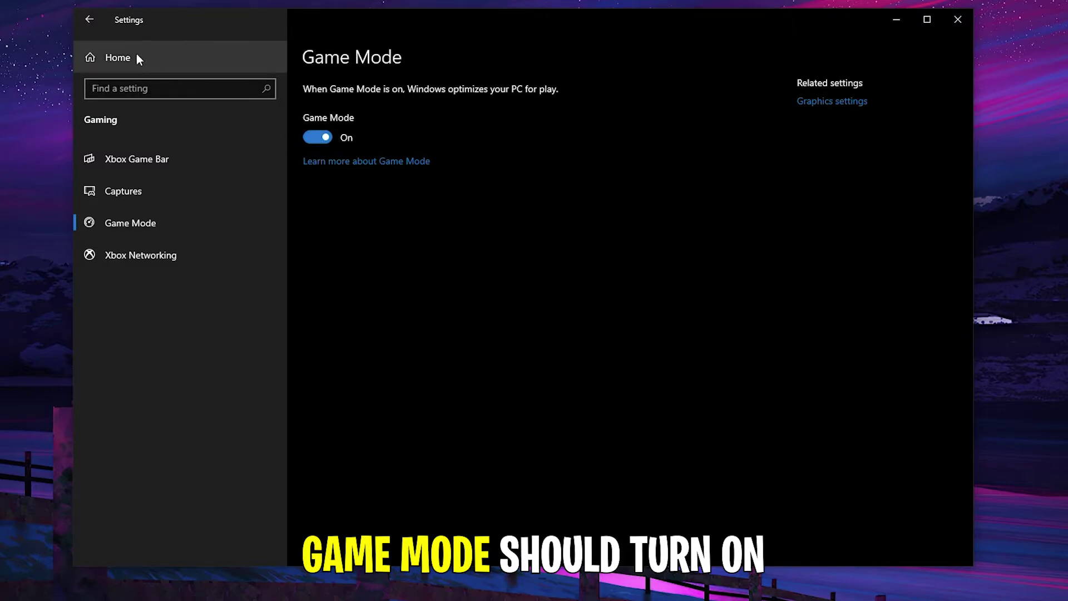
Step: Review which apps may run in the background in the Privacy settings and close Settings
left_click(89, 19)
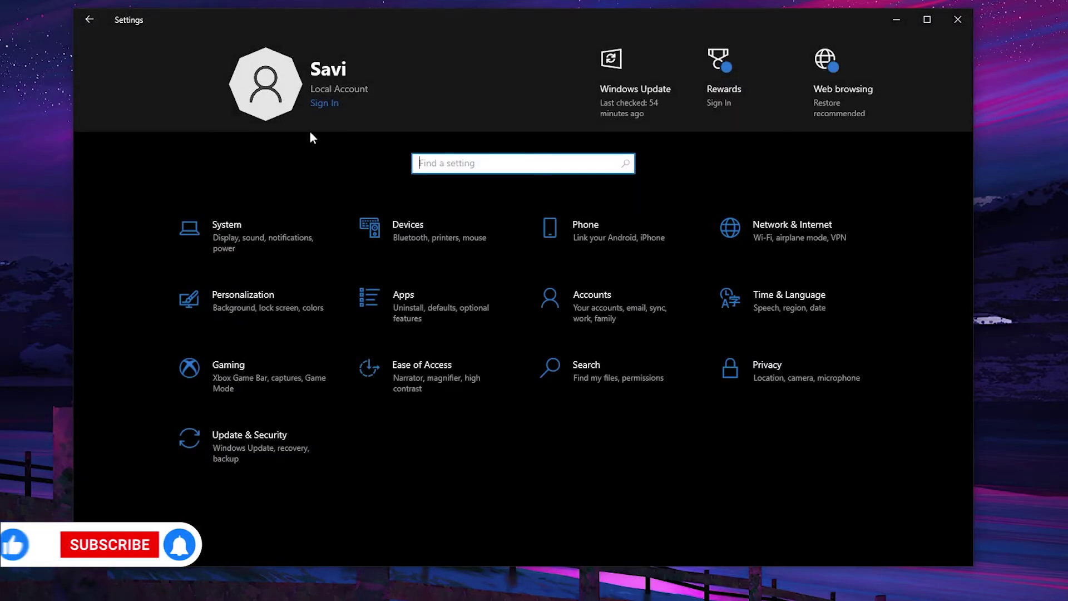
left_click(757, 366)
scroll(286, 262, "down", 8)
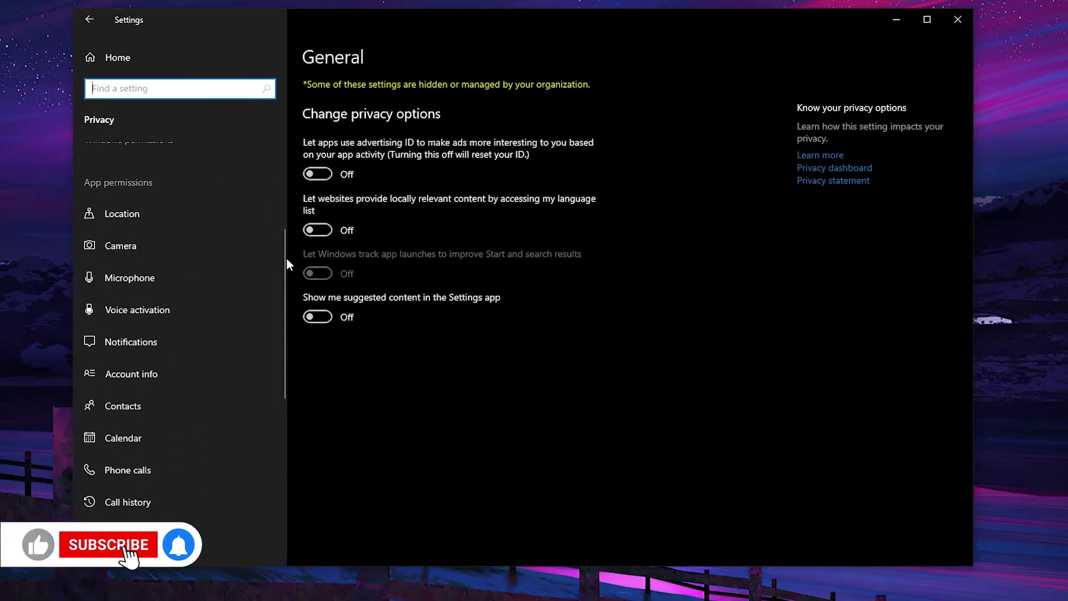
left_click_drag(278, 364, 274, 410)
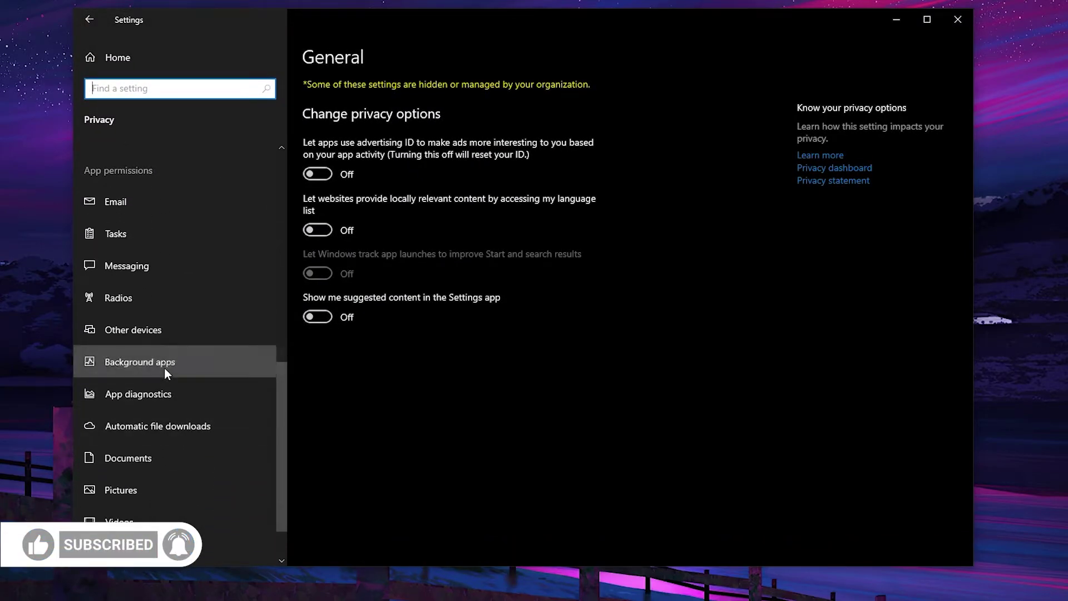
left_click(139, 360)
scroll(410, 408, "down", 10)
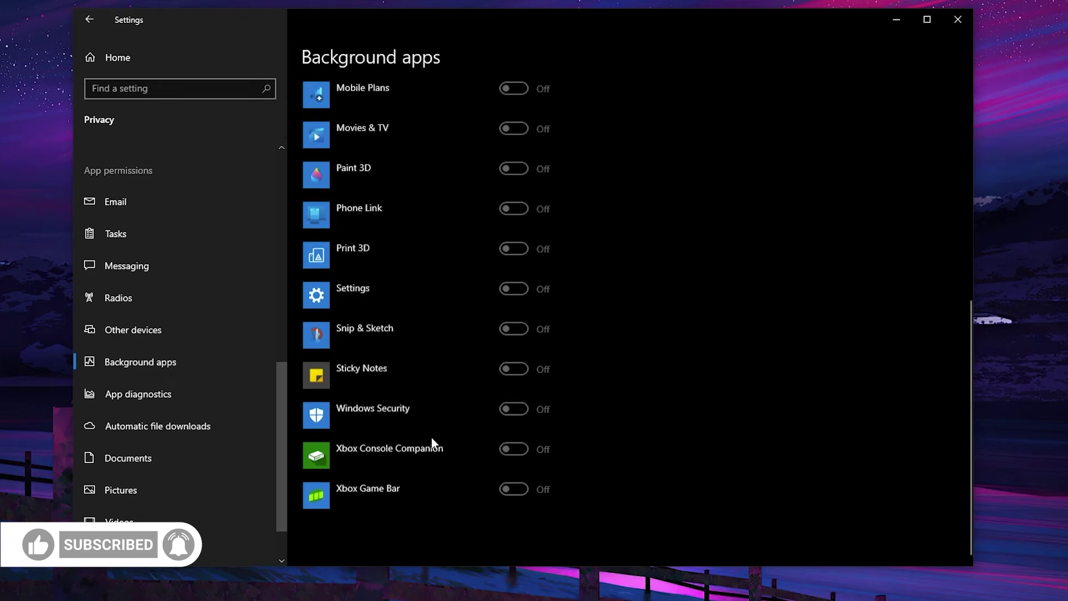
scroll(523, 491, "up", 10)
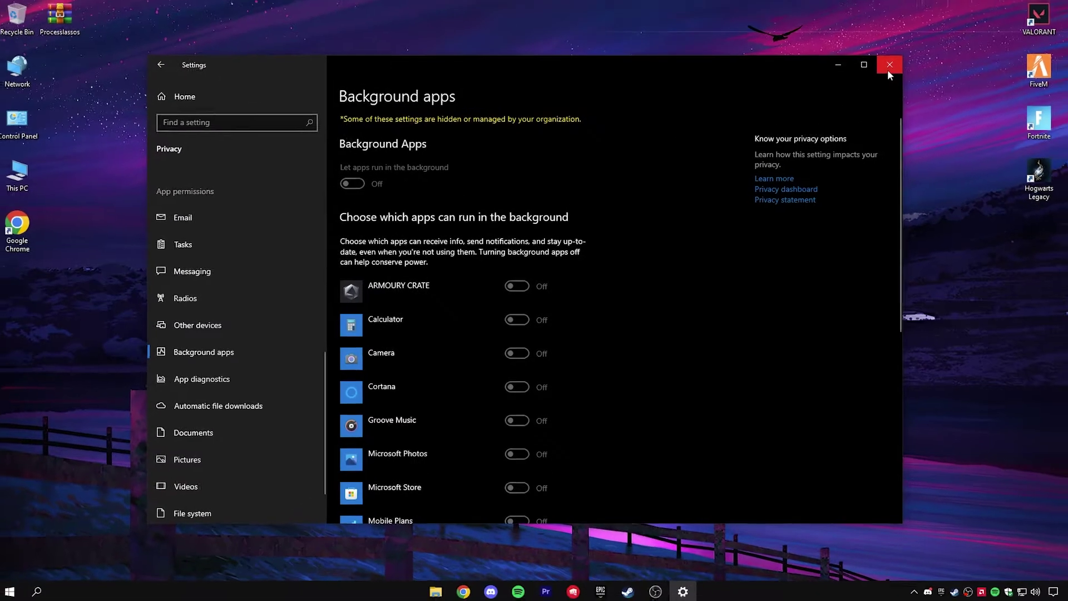
left_click(887, 71)
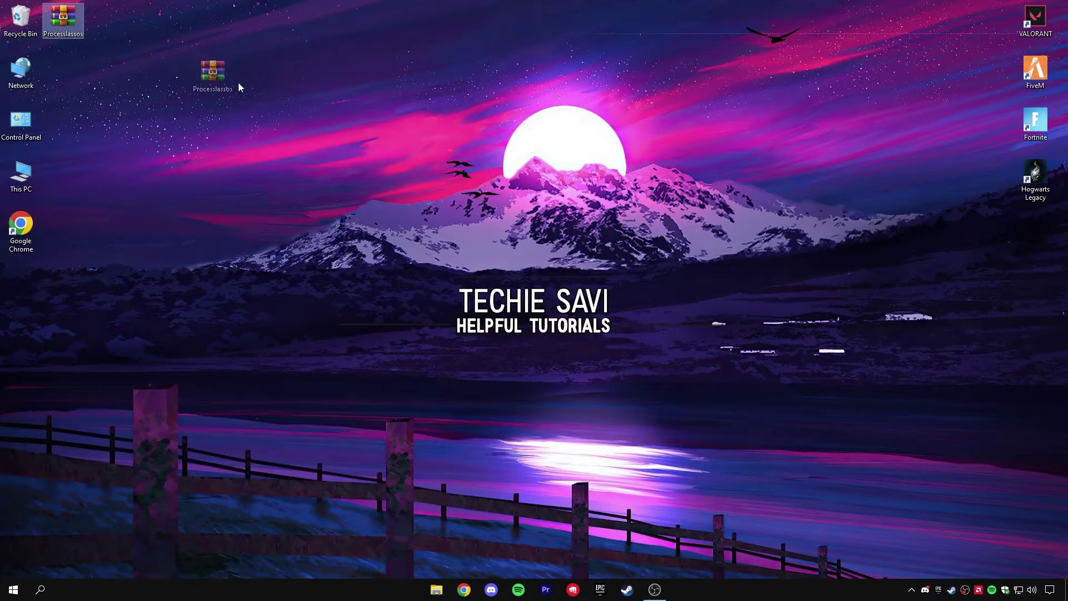
Step: Extract the Processlassos folder from the Processlassos archive to the desktop and close the archive
left_click_drag(238, 83, 202, 75)
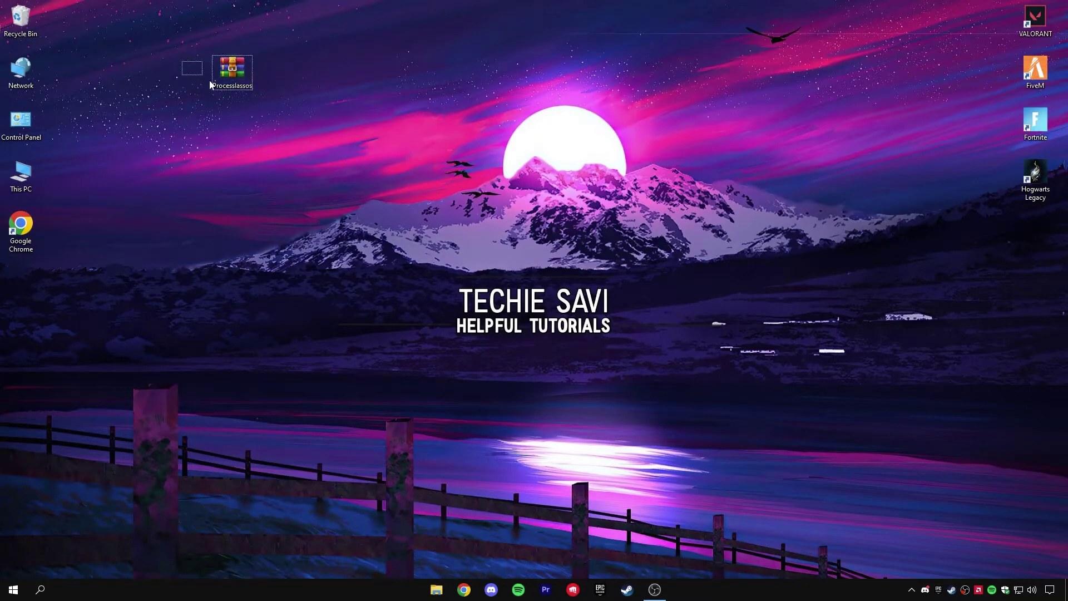
right_click(232, 74)
left_click(252, 81)
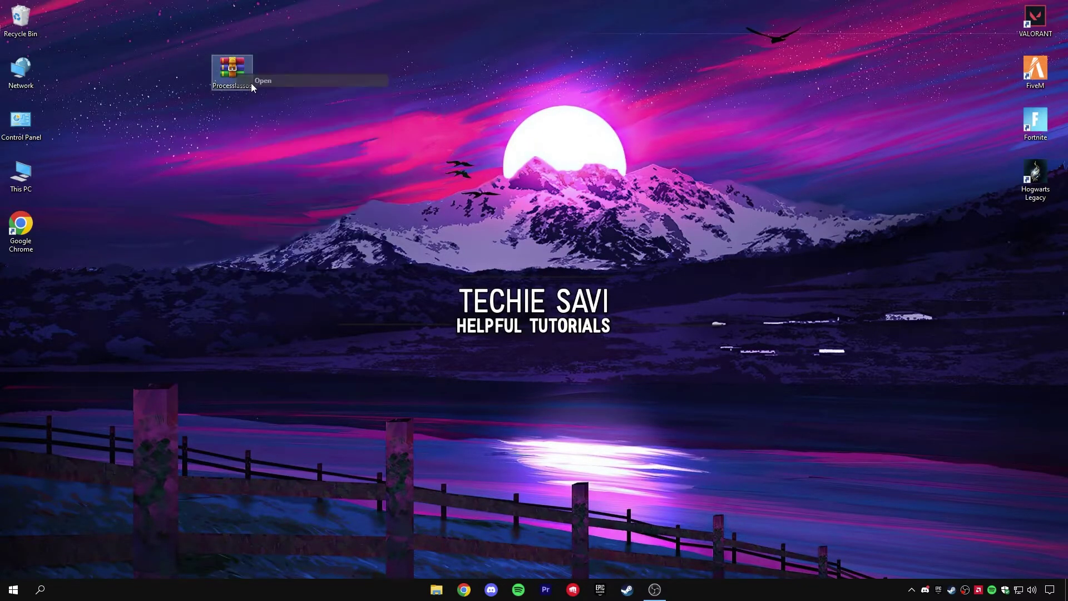
left_click(95, 205)
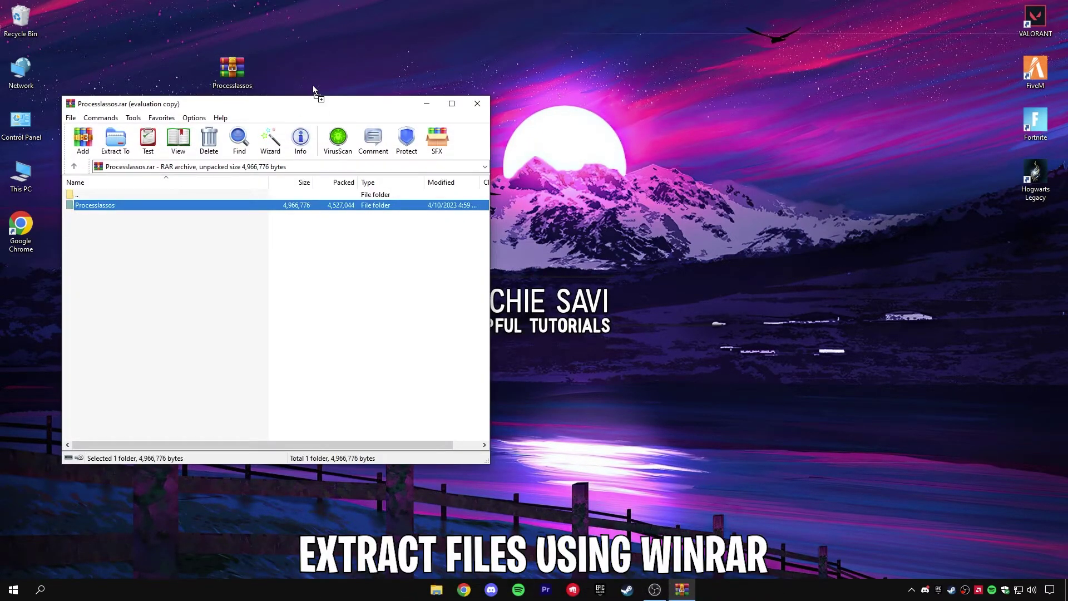
left_click_drag(313, 89, 315, 79)
key("alt+F4")
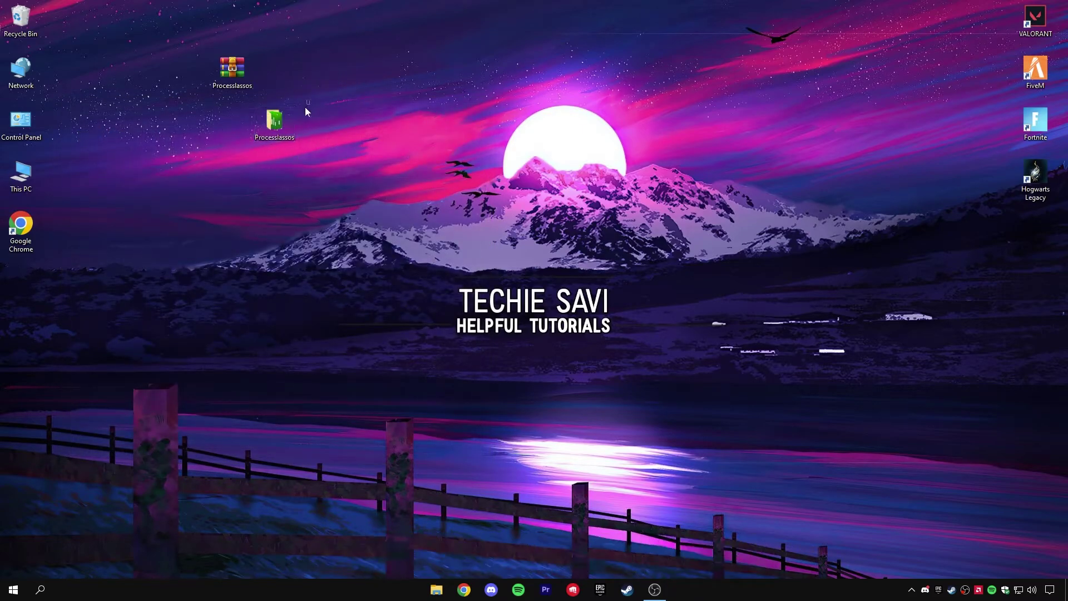
Step: Launch the Process Lasso installer from the extracted Processlassos folder and close the folder window
right_click(285, 127)
left_click(308, 132)
left_click(355, 149)
double_click(368, 149)
left_click(538, 320)
left_click(845, 68)
Step: Install Process Lasso with the Reset options component included and allow the ProBalance settings update
left_click(596, 384)
left_click(519, 307)
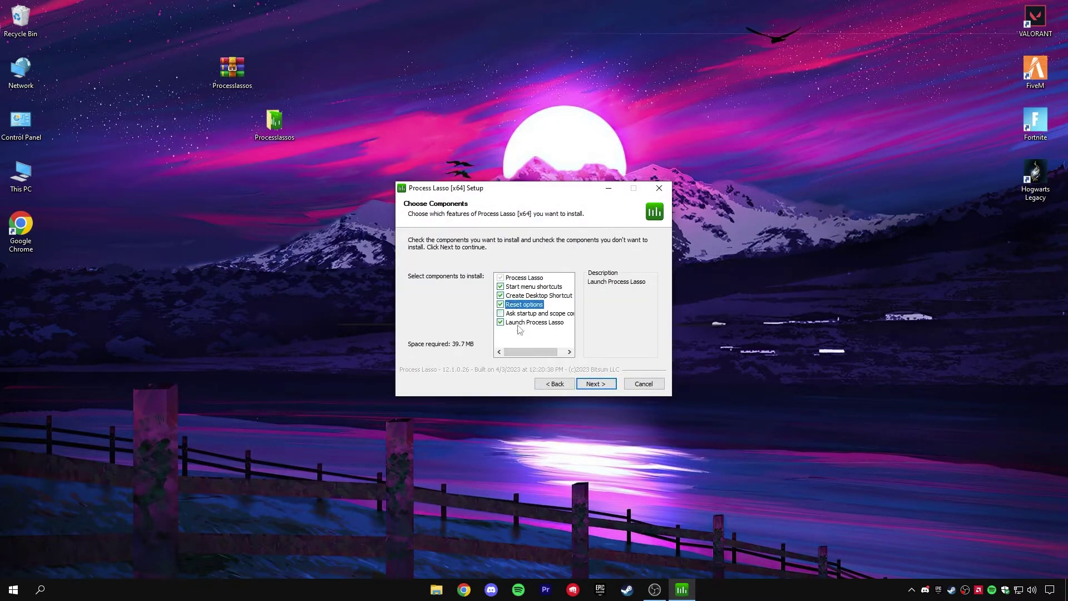
left_click(596, 383)
left_click(596, 383)
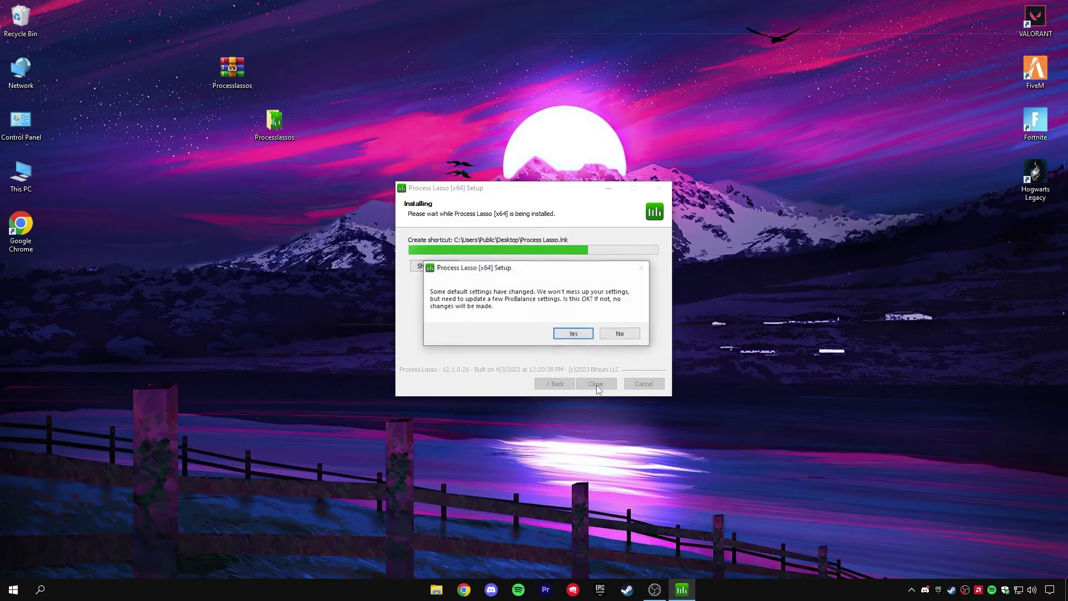
left_click(575, 335)
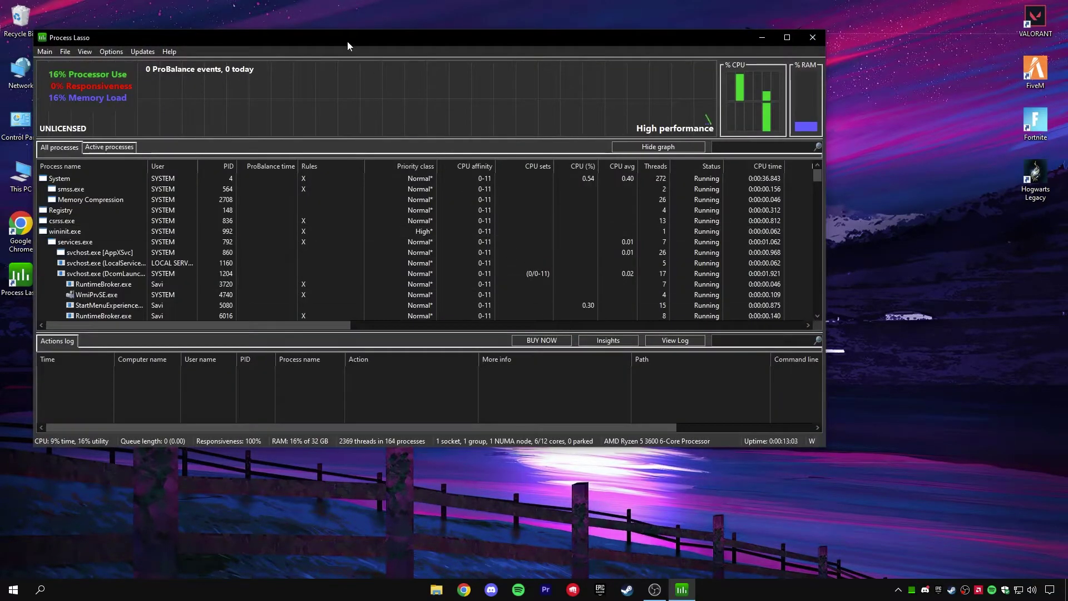
Step: Reposition the Process Lasso window and show only the active processes in its list
mouse_move(347, 41)
left_mouse_down()
mouse_move(429, 78)
mouse_move(439, 65)
left_mouse_up()
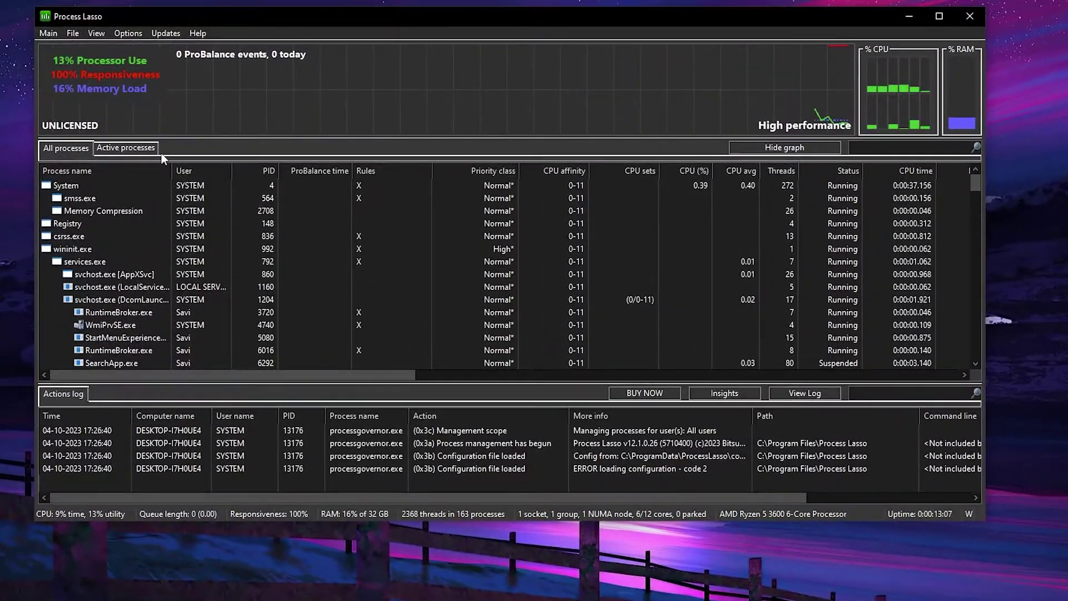
left_click(149, 148)
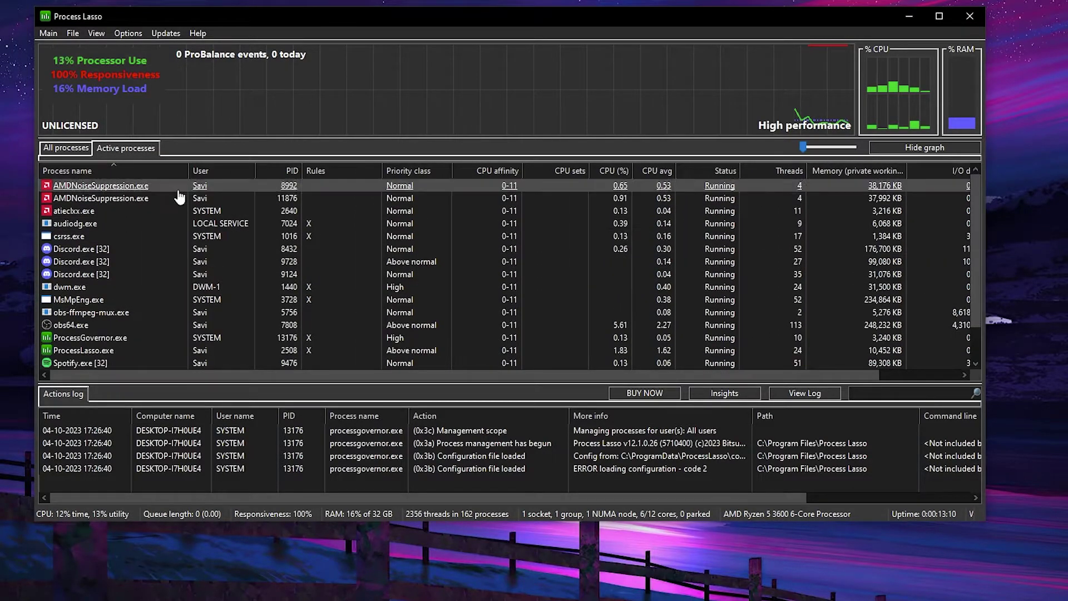
scroll(133, 289, "down", 1)
scroll(114, 322, "up", 1)
Step: Set the active power profile to High Performance Overlay
left_click(48, 33)
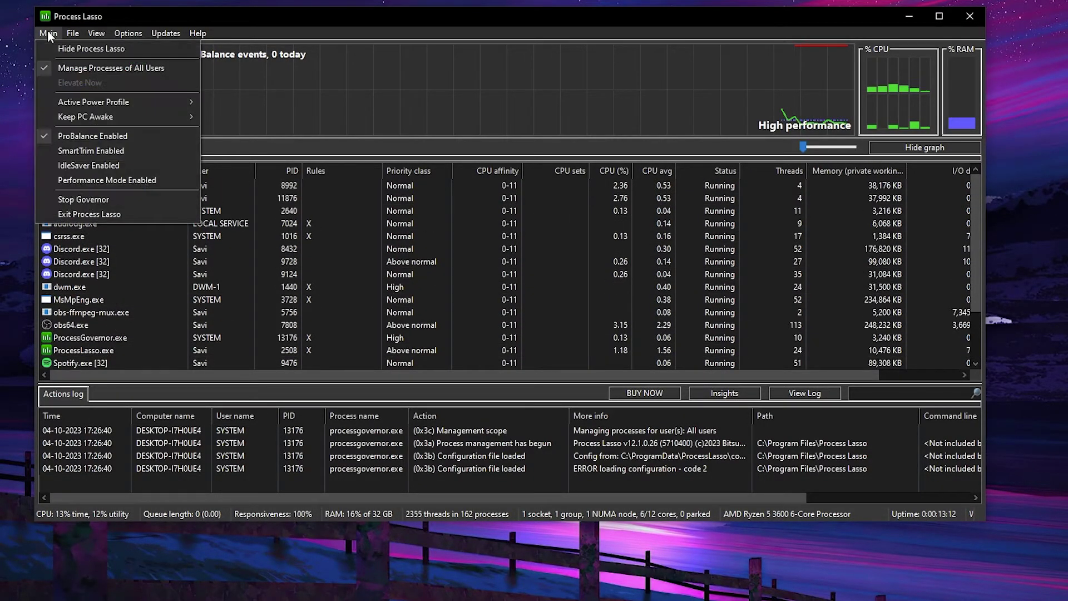
mouse_move(119, 101)
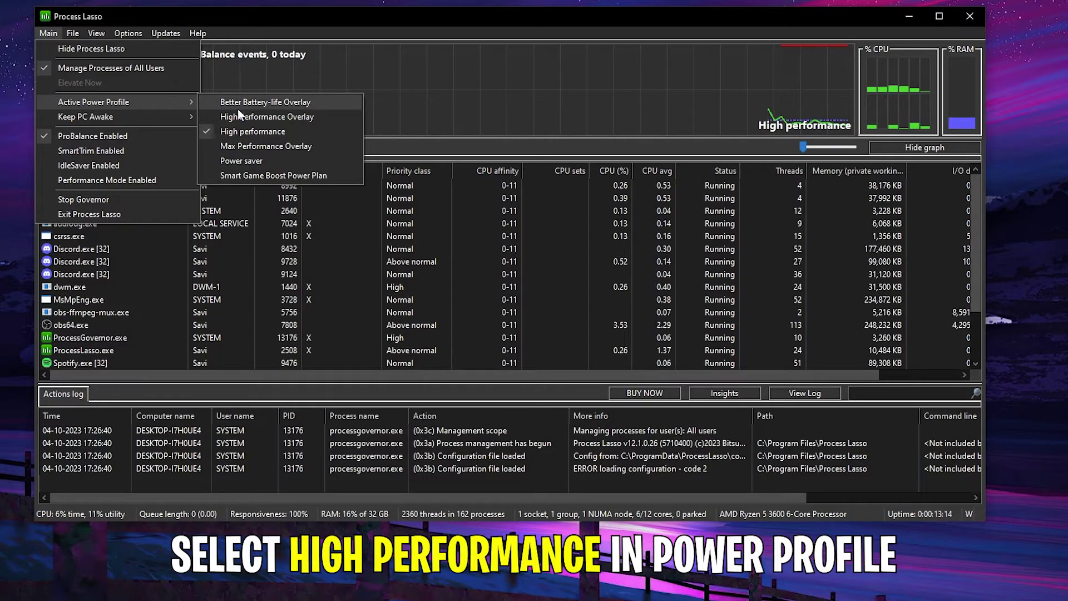
left_click(269, 116)
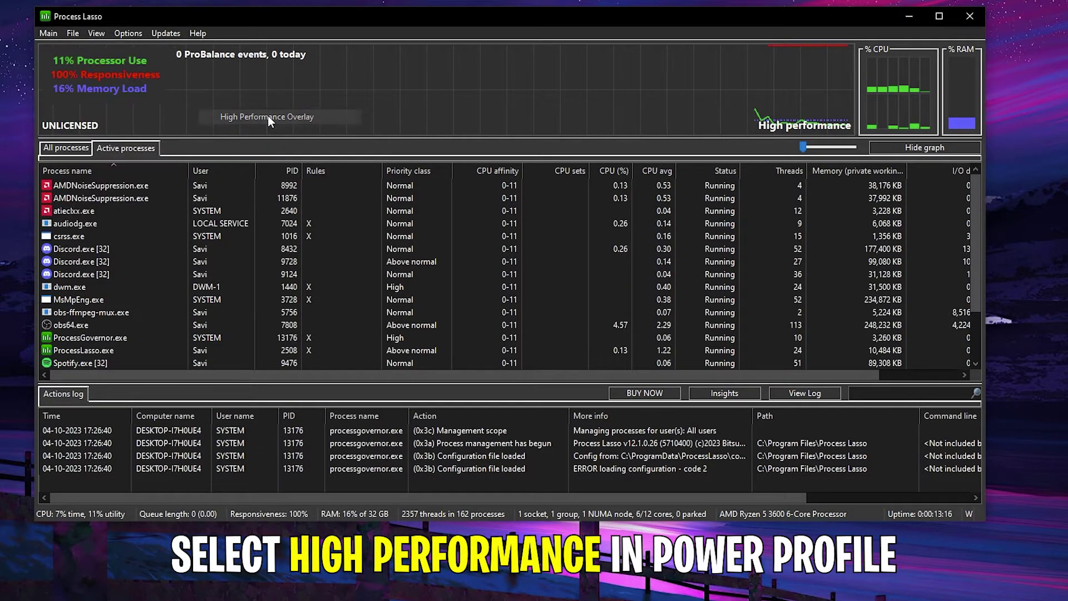
Step: Create a new configuration profile named GAMING without using the current settings
left_click(75, 35)
mouse_move(109, 47)
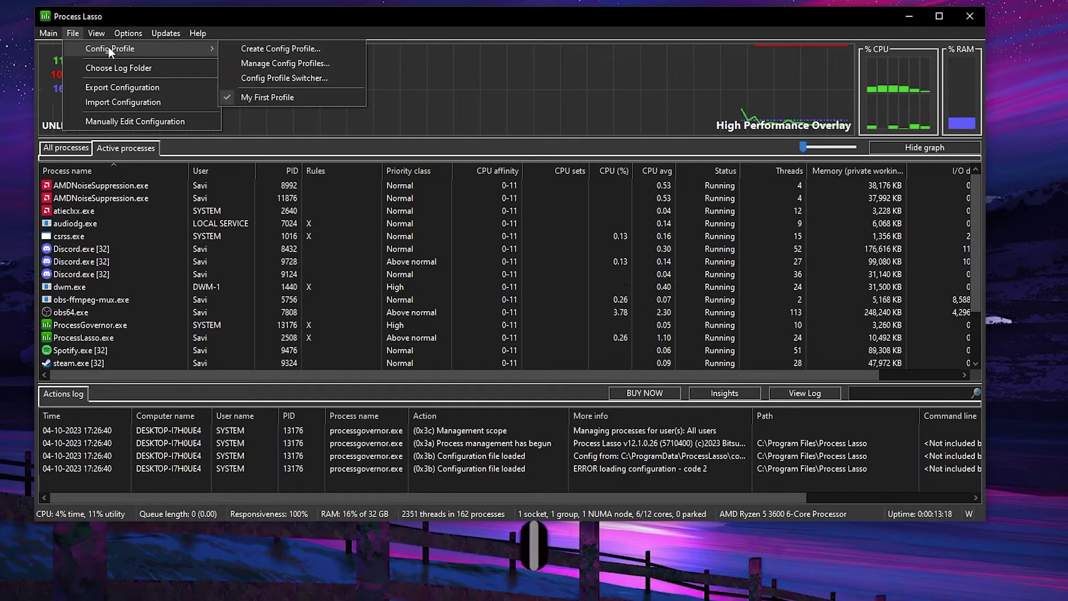
left_click(269, 48)
type("GAMING")
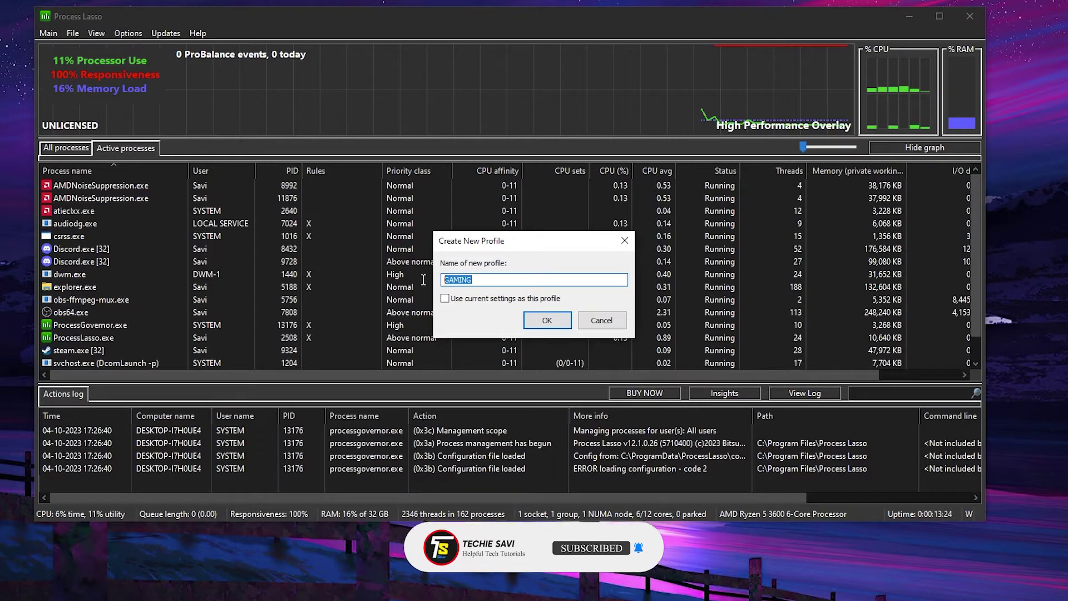
left_click(546, 320)
Step: Set both the GUI and the Governor refresh intervals to 5 seconds
left_click(129, 35)
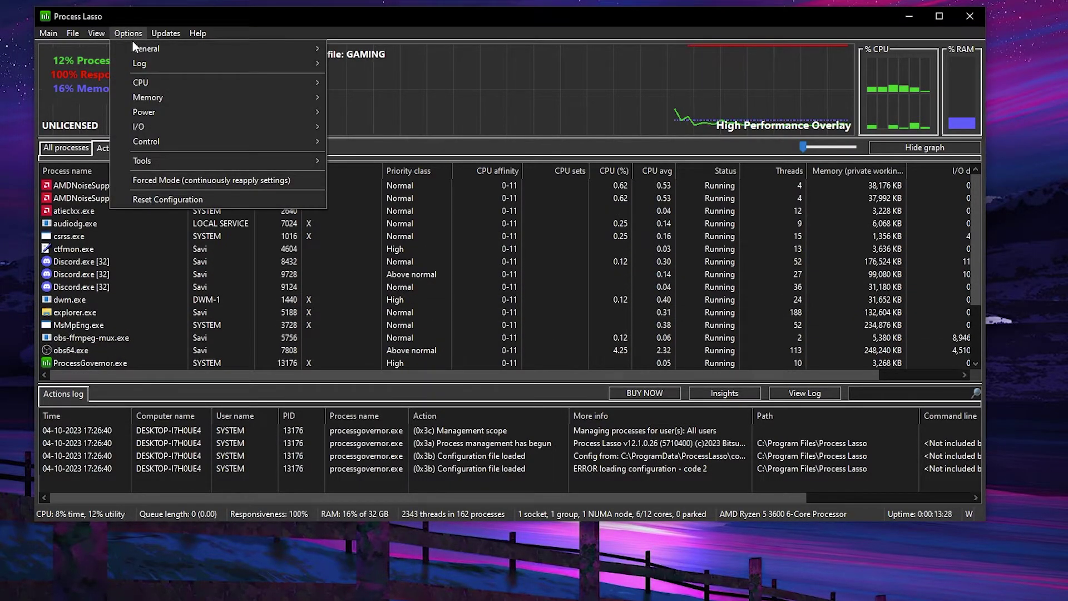
mouse_move(287, 48)
mouse_move(418, 175)
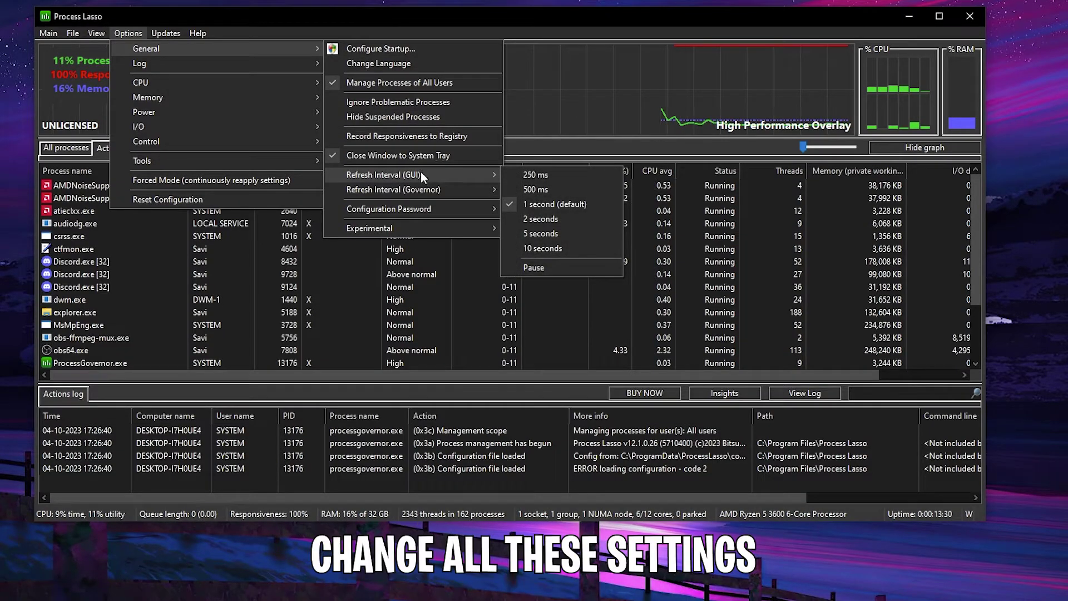
left_click(534, 234)
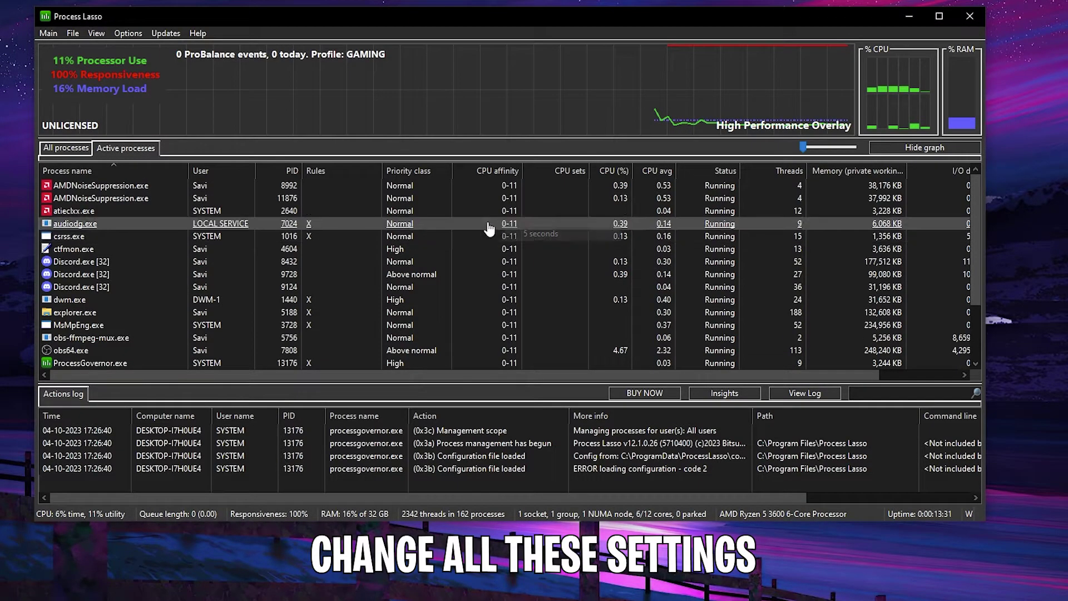
left_click(122, 35)
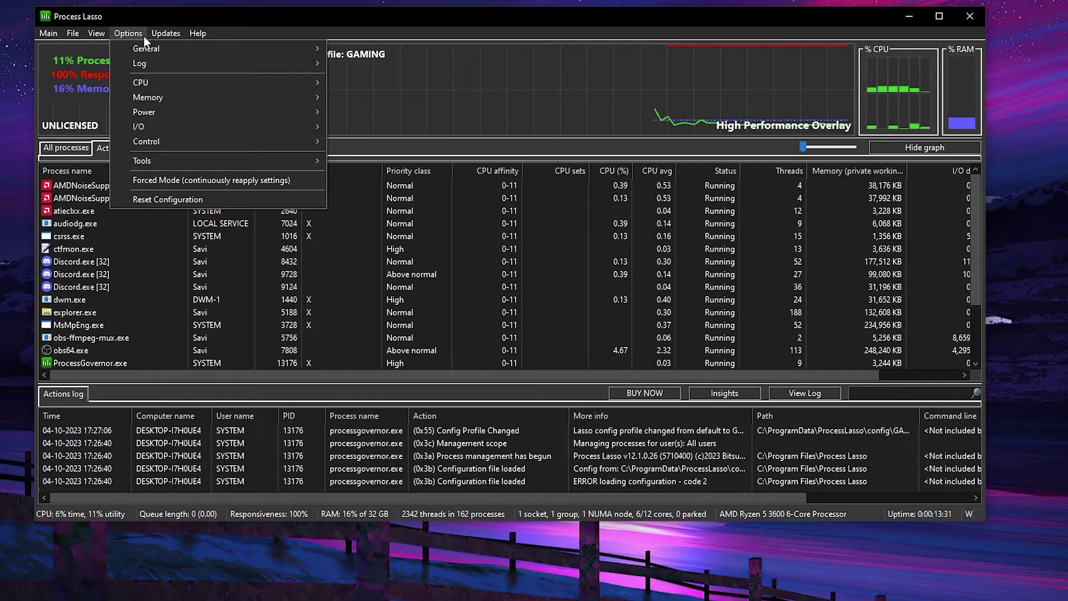
mouse_move(219, 49)
mouse_move(417, 191)
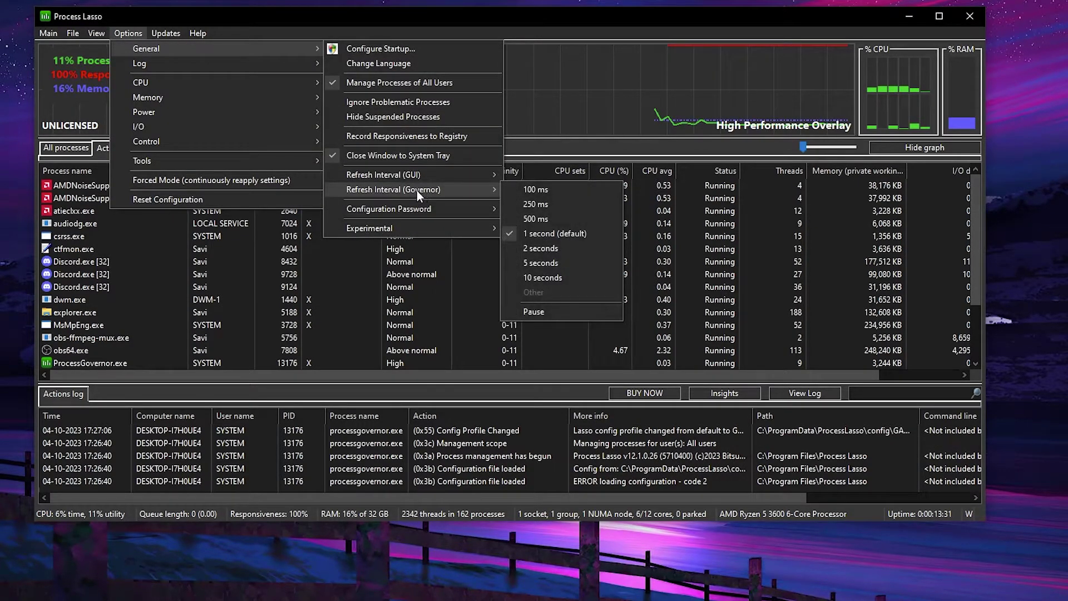
left_click(550, 263)
Step: Set the power profile used by Performance Mode to Max Performance Overlay
left_click(128, 33)
mouse_move(162, 114)
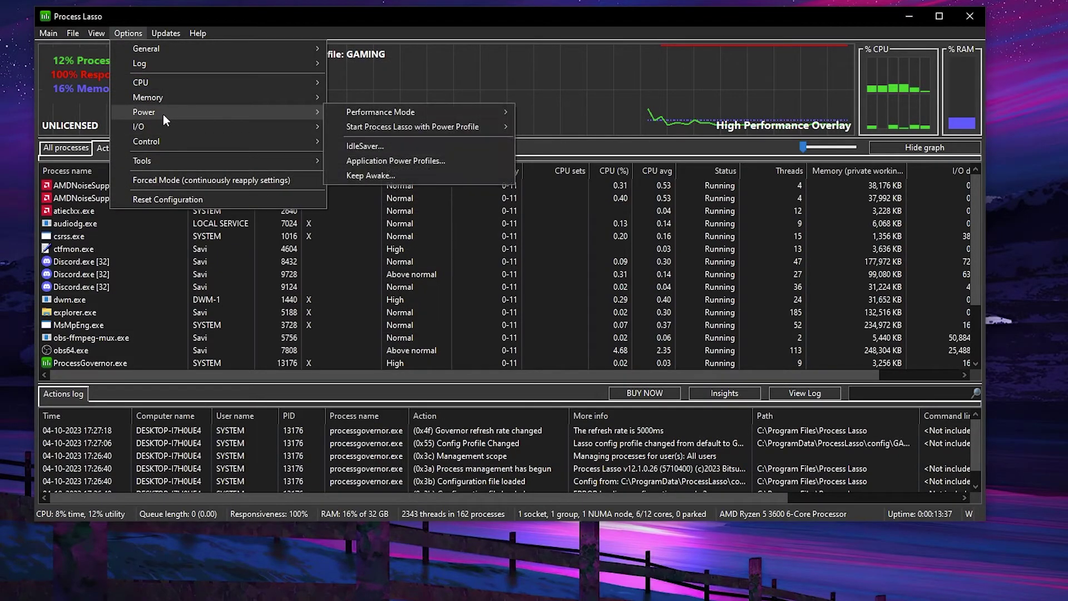
mouse_move(390, 112)
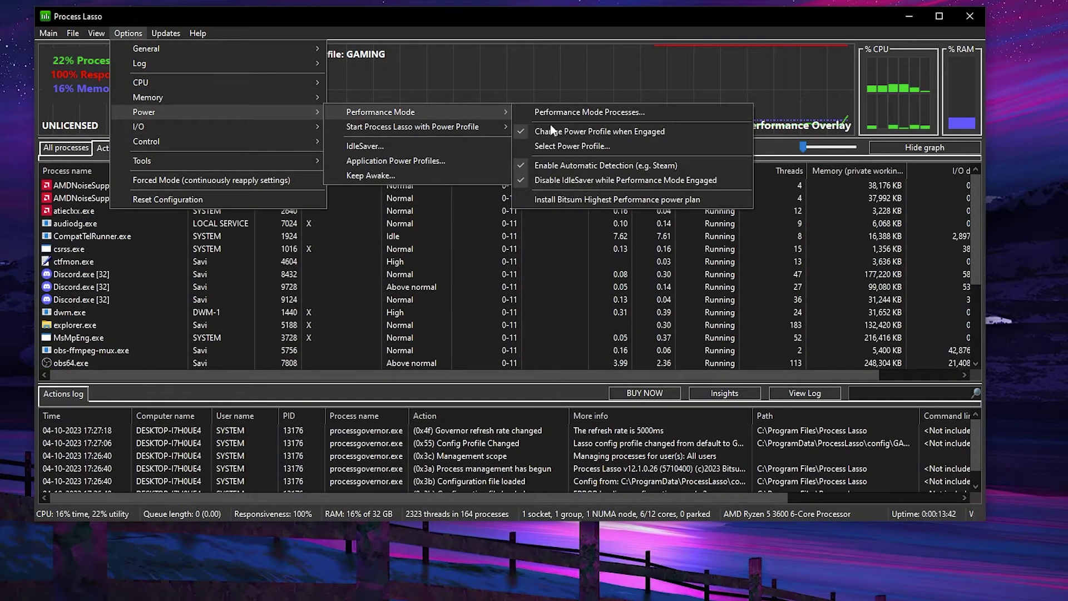
left_click(562, 146)
left_click(545, 271)
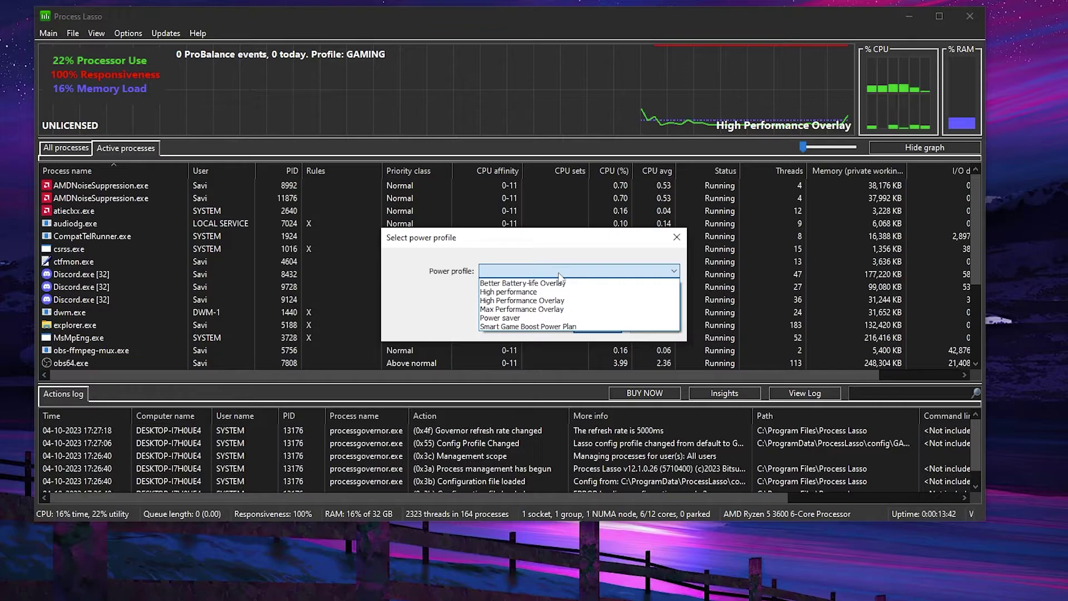
left_click(537, 309)
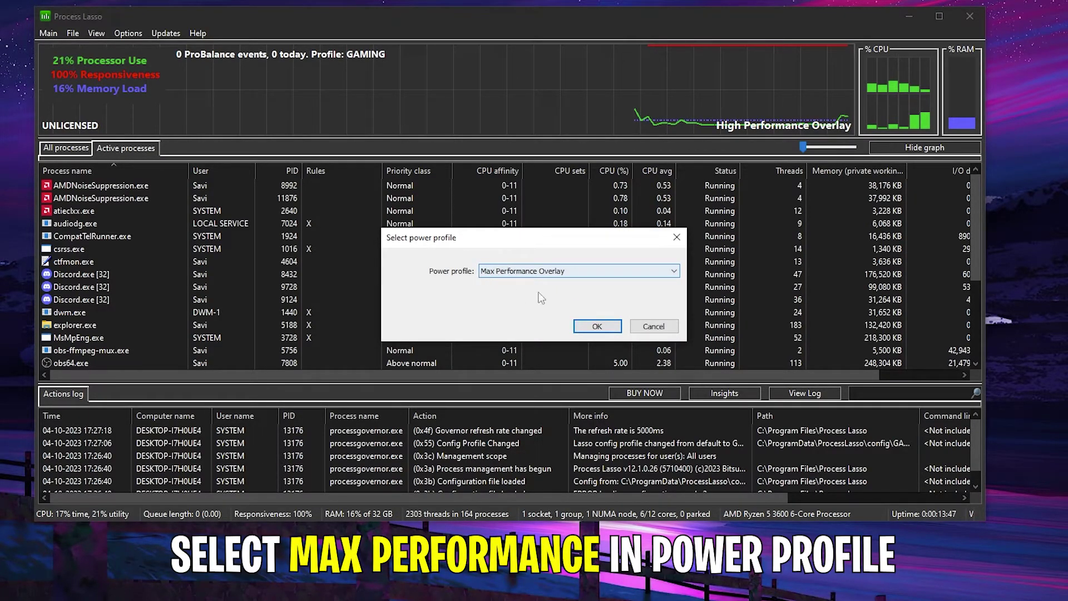
left_click(597, 326)
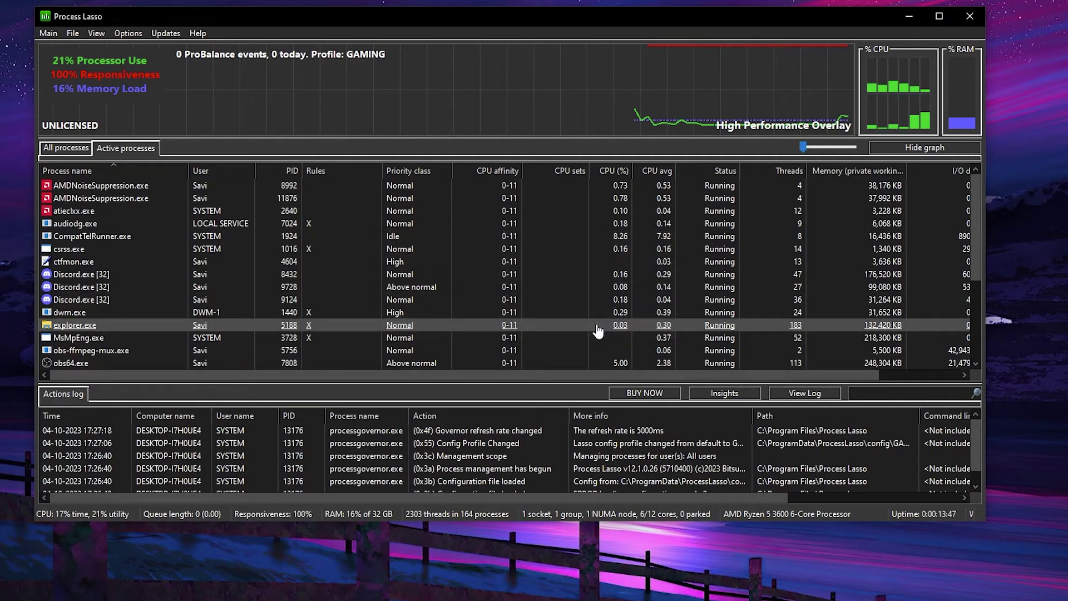
Step: Make Process Lasso start with the Max Performance Overlay power profile
left_click(137, 35)
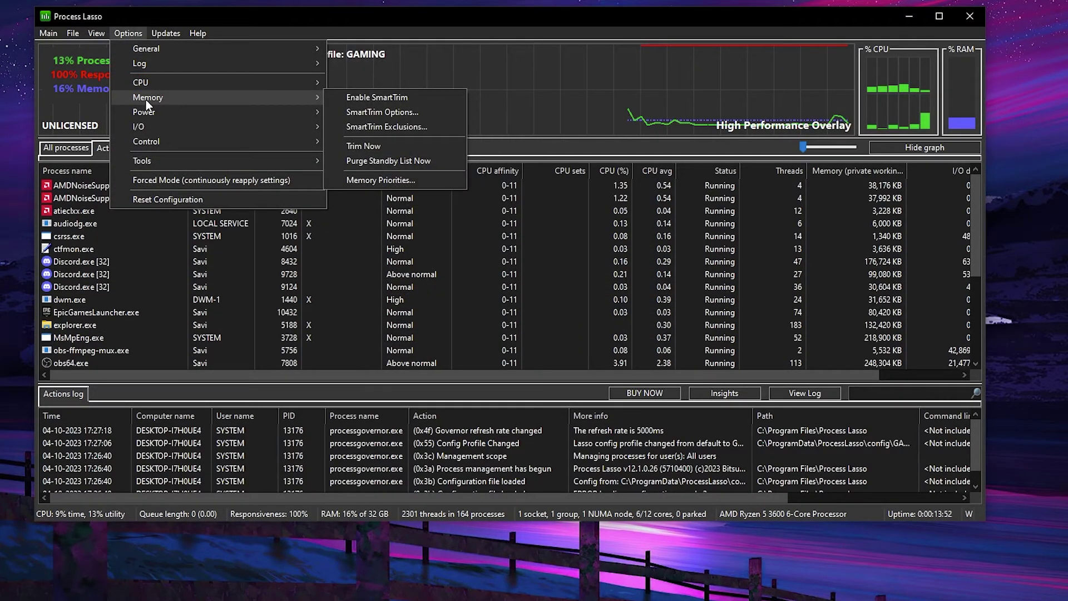
mouse_move(158, 112)
mouse_move(357, 114)
mouse_move(457, 130)
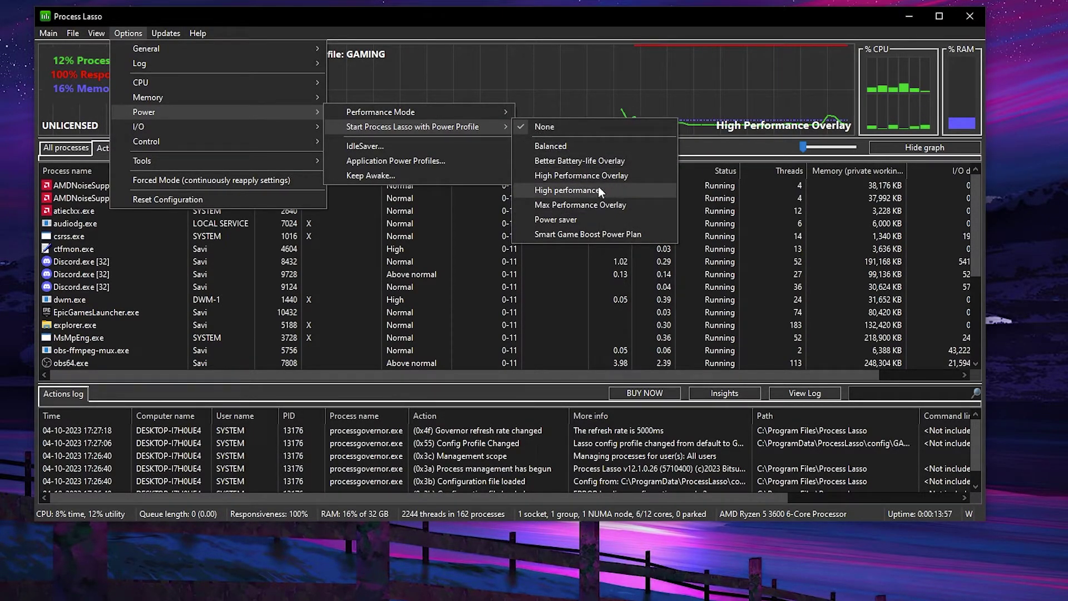
left_click(576, 205)
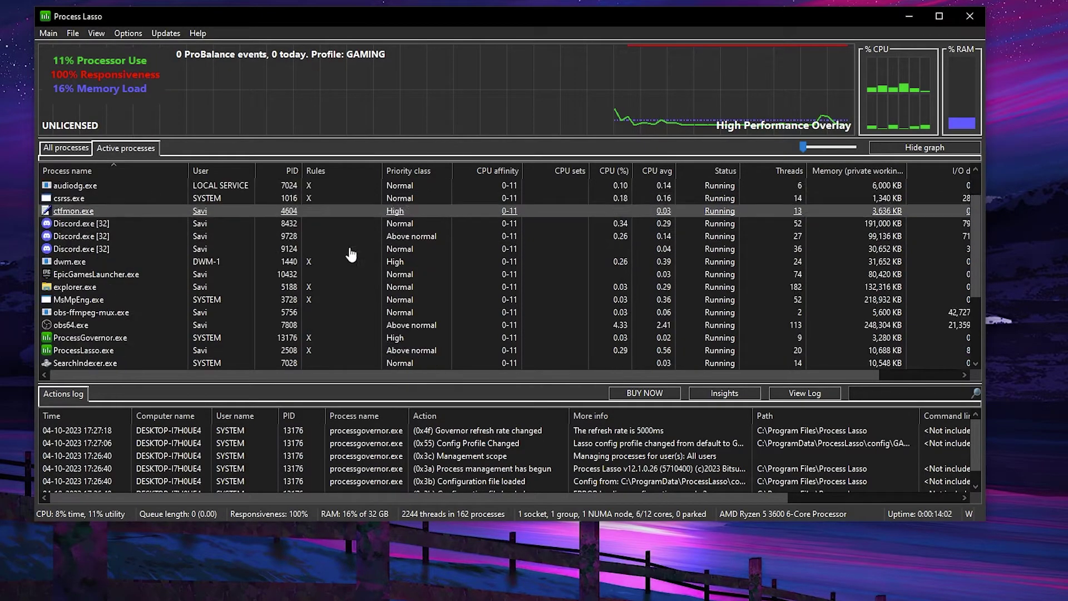
Step: Find audiodg.exe among the active processes and set its CPU priority to always High
scroll(227, 276, "down", 4)
scroll(267, 279, "up", 2)
scroll(275, 300, "down", 2)
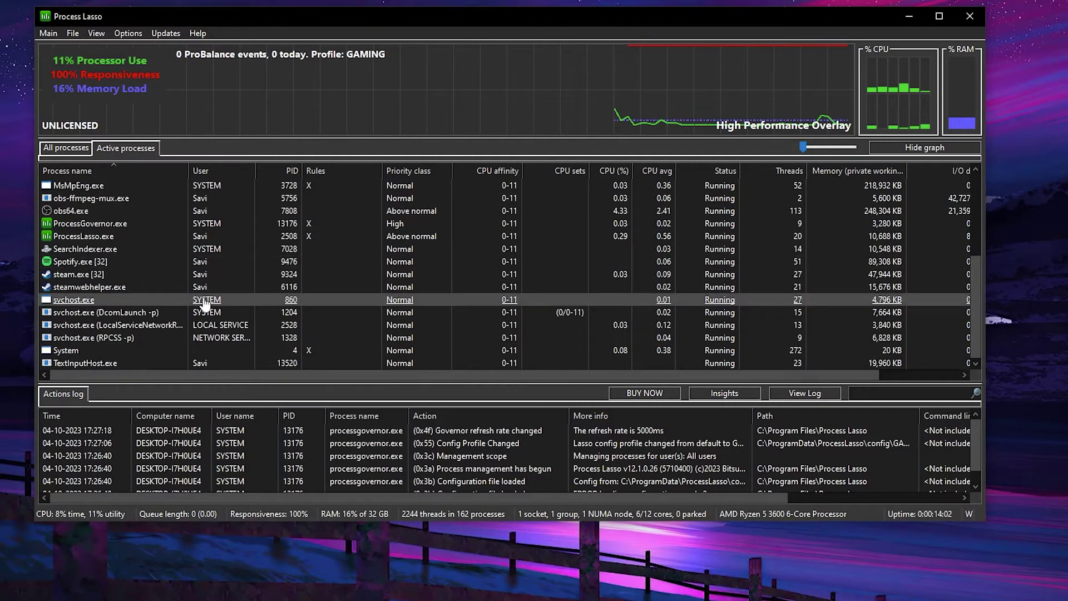
left_click_drag(974, 305, 981, 211)
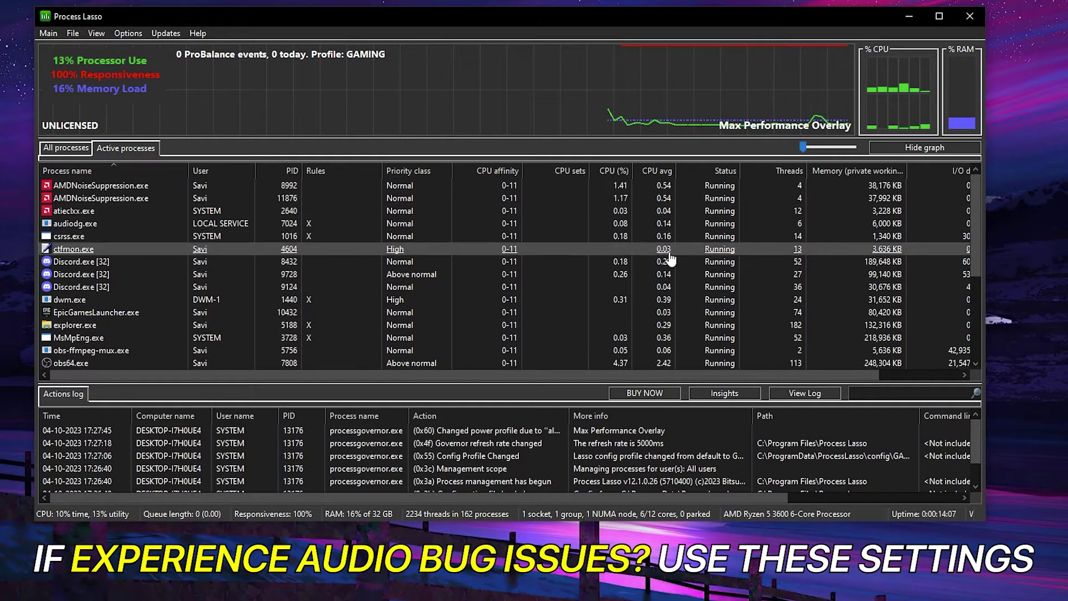
right_click(103, 222)
mouse_move(215, 225)
mouse_move(316, 230)
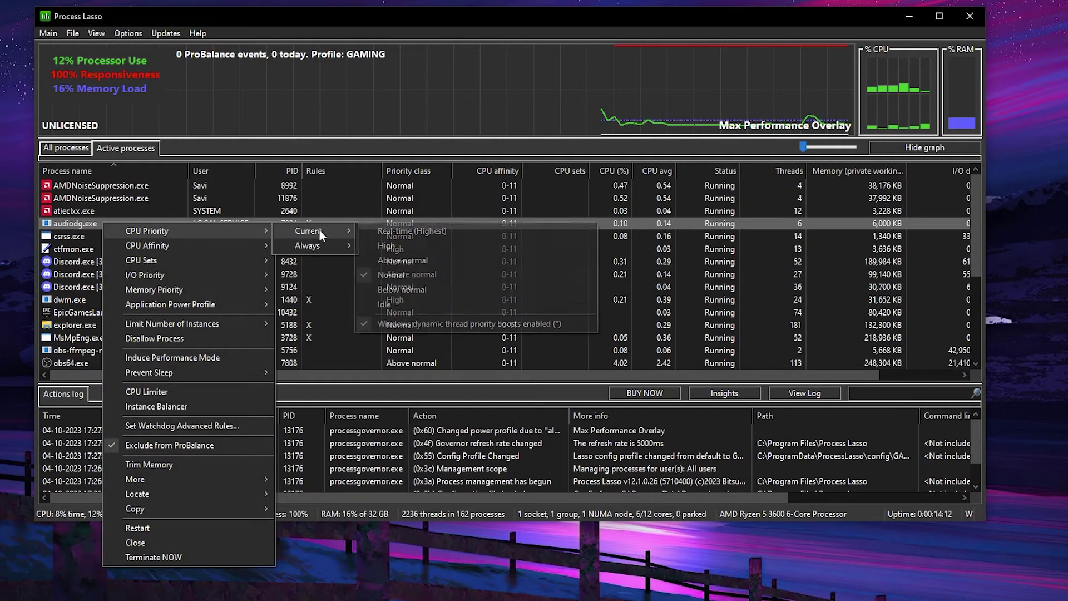
mouse_move(320, 248)
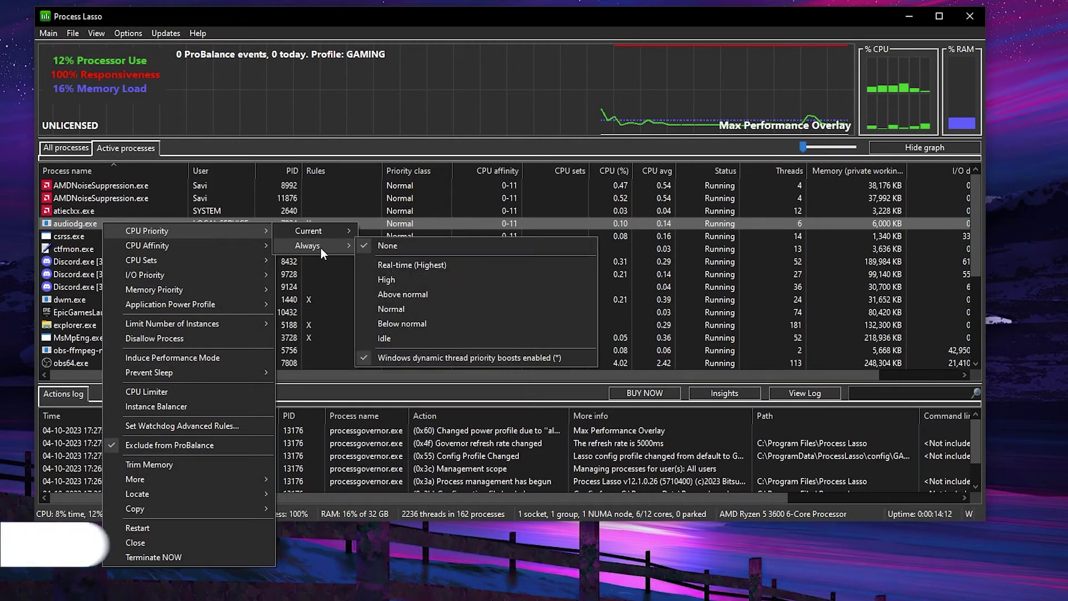
left_click(396, 280)
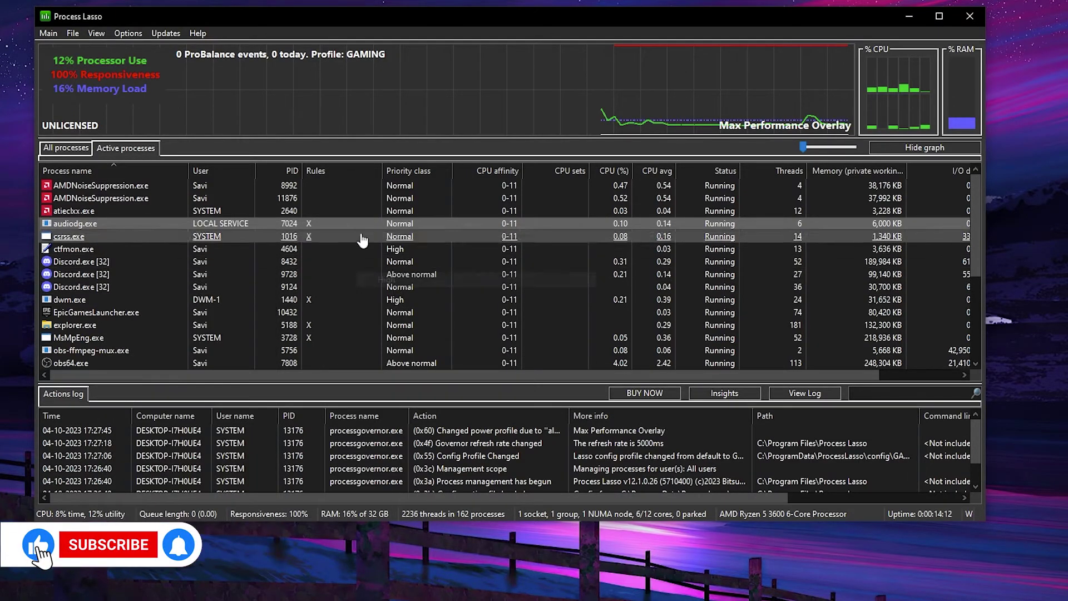
Step: Set the always-applied CPU affinity of audiodg.exe to None
right_click(90, 222)
mouse_move(169, 247)
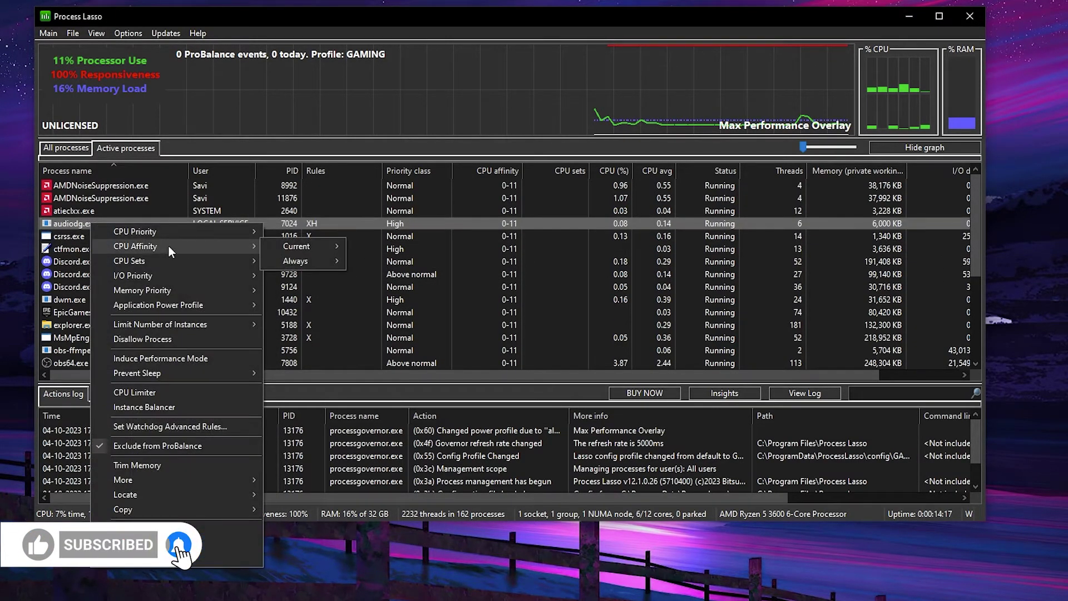
mouse_move(301, 262)
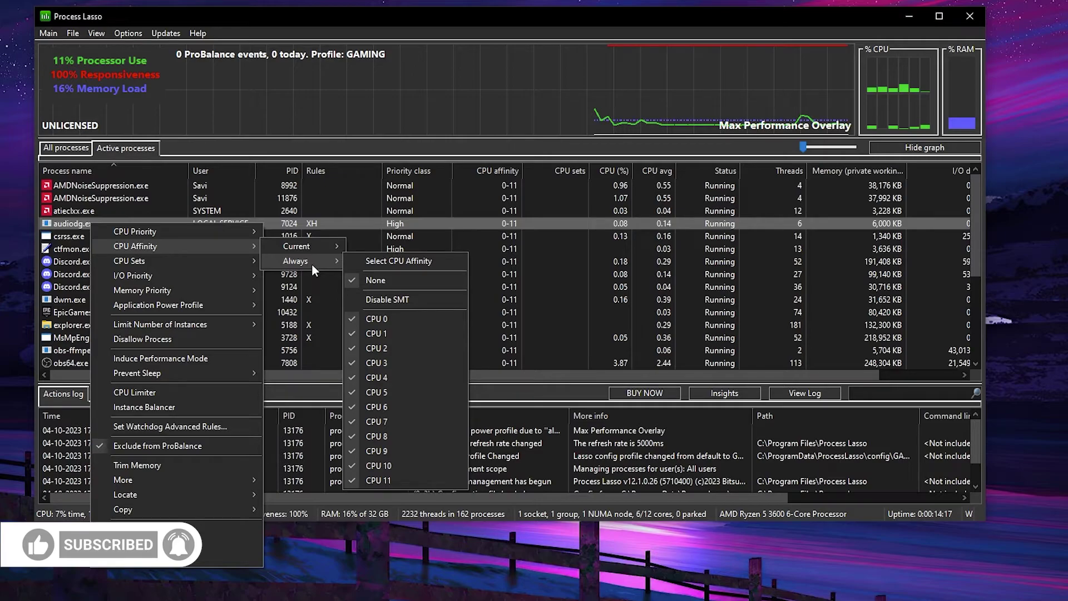
left_click(379, 281)
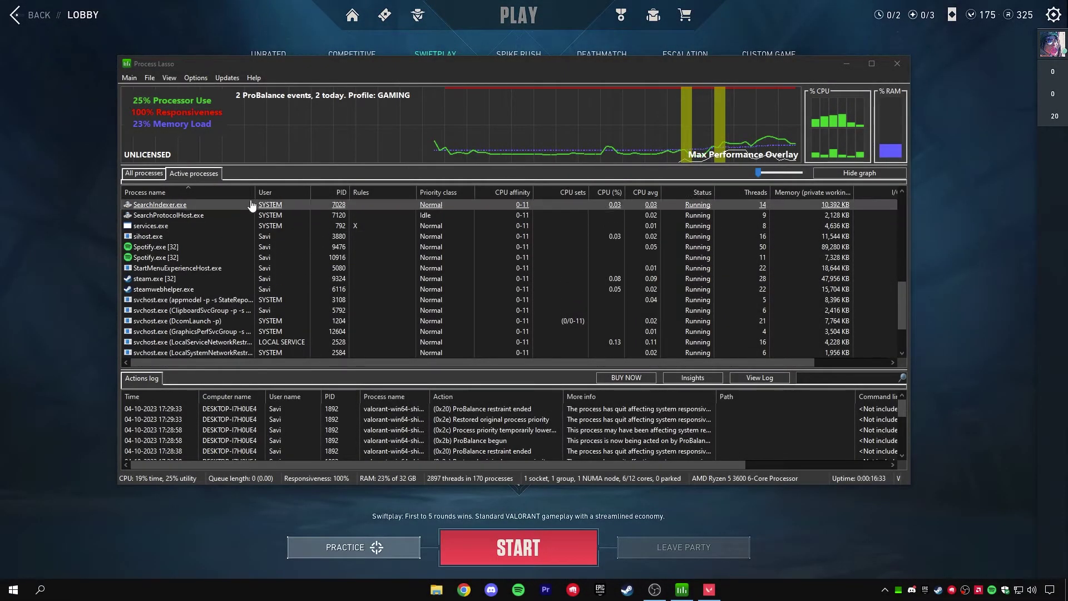
Step: With the game running, set the CPU priority of VALORANT-Win64-Shipping.exe to always High
left_click(183, 175)
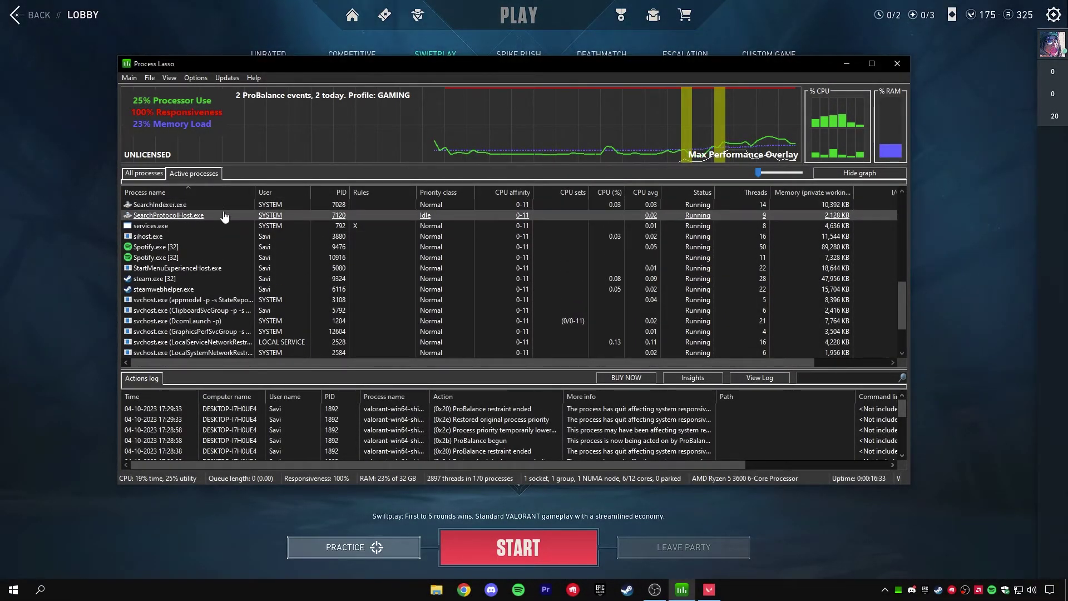
scroll(222, 233, "down", 3)
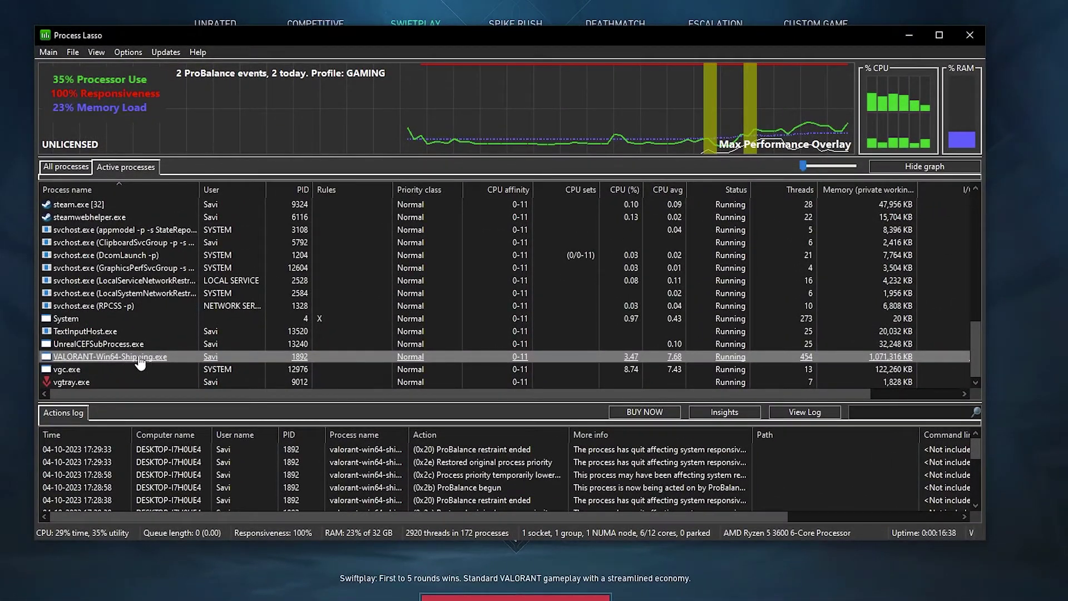
right_click(139, 360)
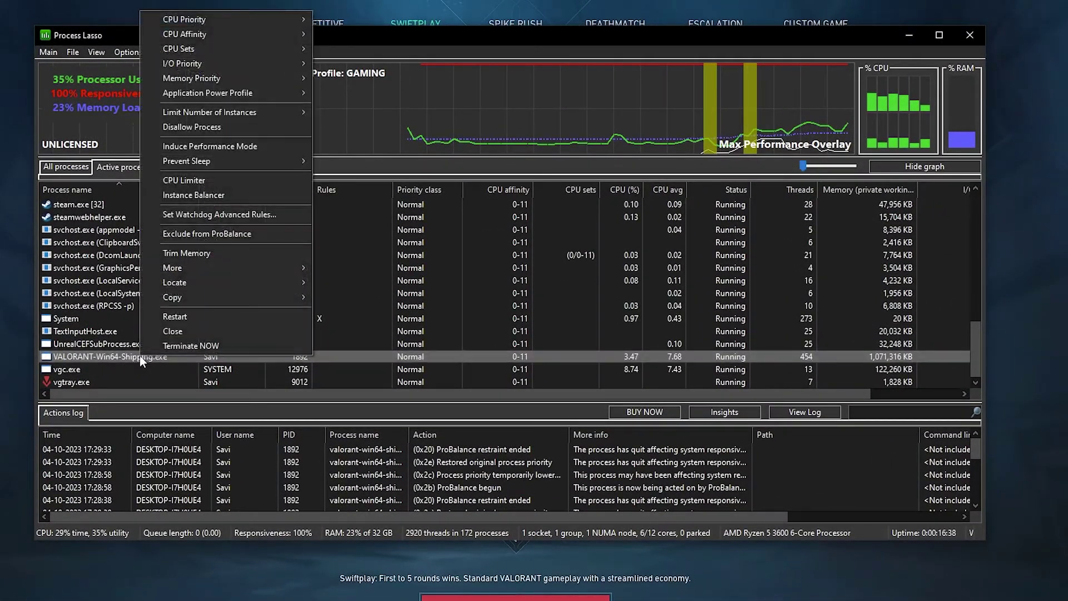
mouse_move(242, 27)
mouse_move(345, 34)
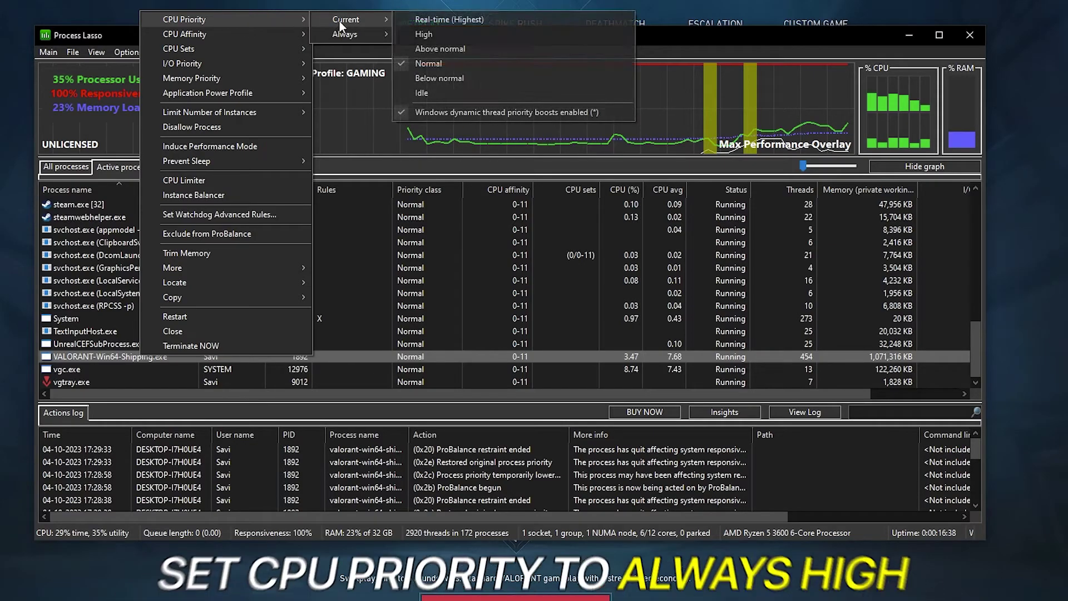
left_click(426, 68)
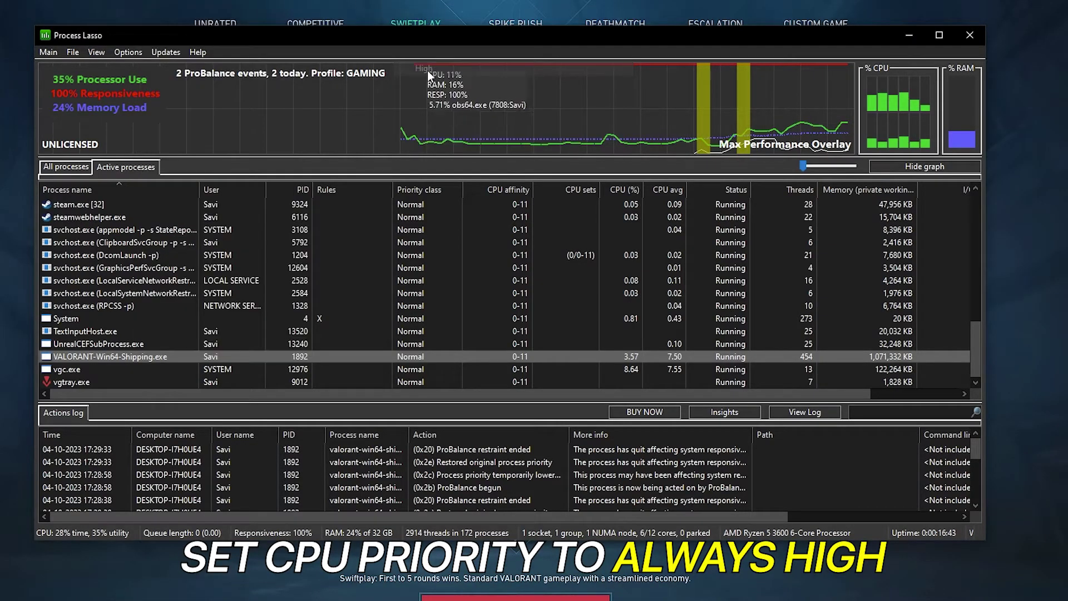
Step: Set the always-applied CPU affinity of VALORANT-Win64-Shipping.exe to CPUs 1 through 11, excluding CPU 0
right_click(168, 354)
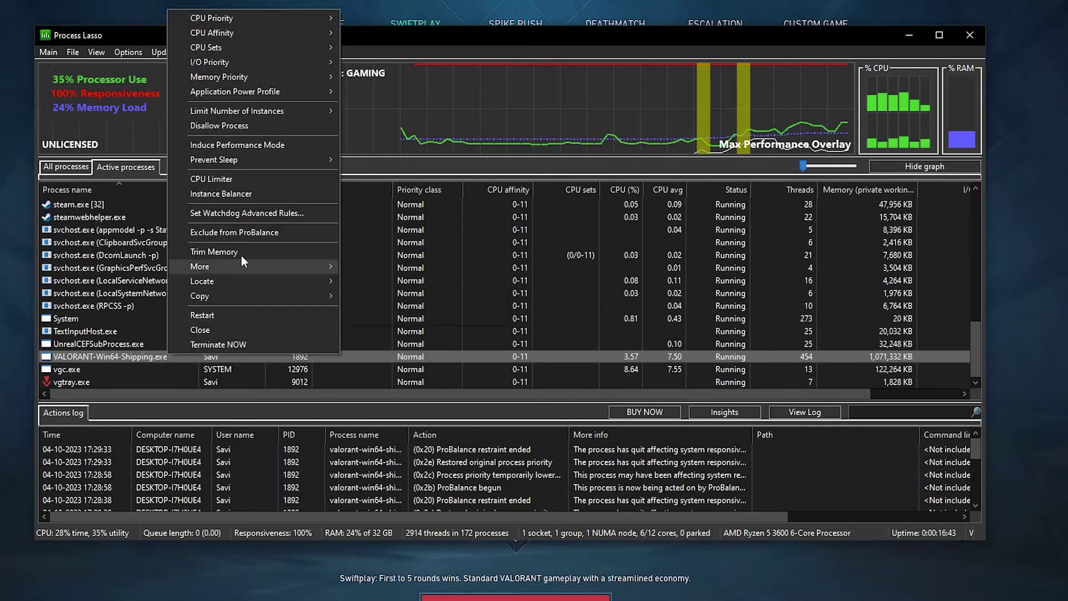
mouse_move(251, 32)
mouse_move(373, 41)
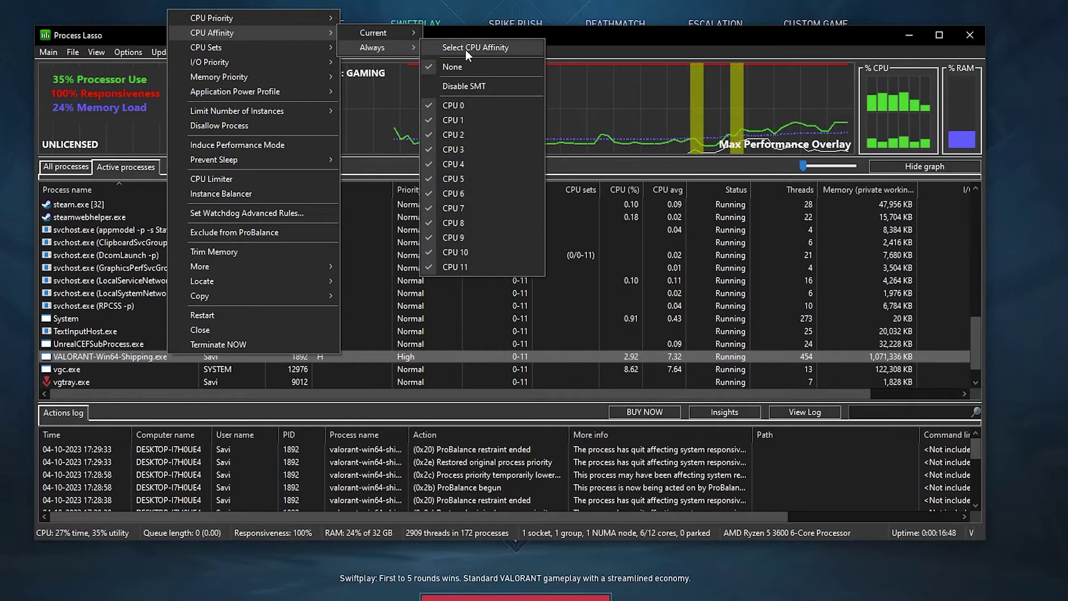
left_click(468, 49)
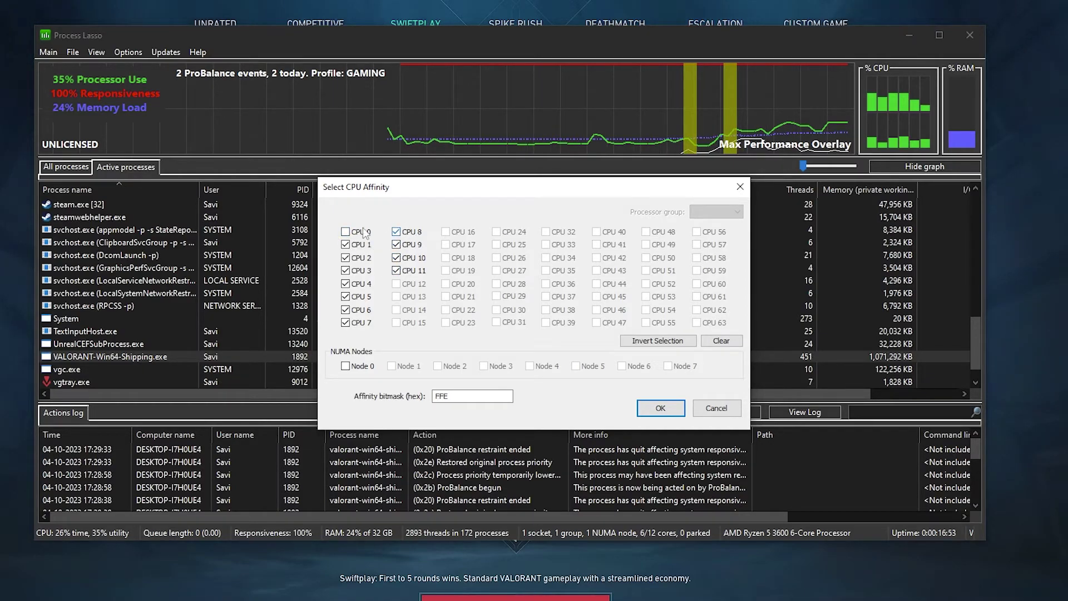
left_click(656, 412)
Step: Set VALORANT-Win64-Shipping.exe to induce Performance Mode and acknowledge the reclassification
right_click(154, 362)
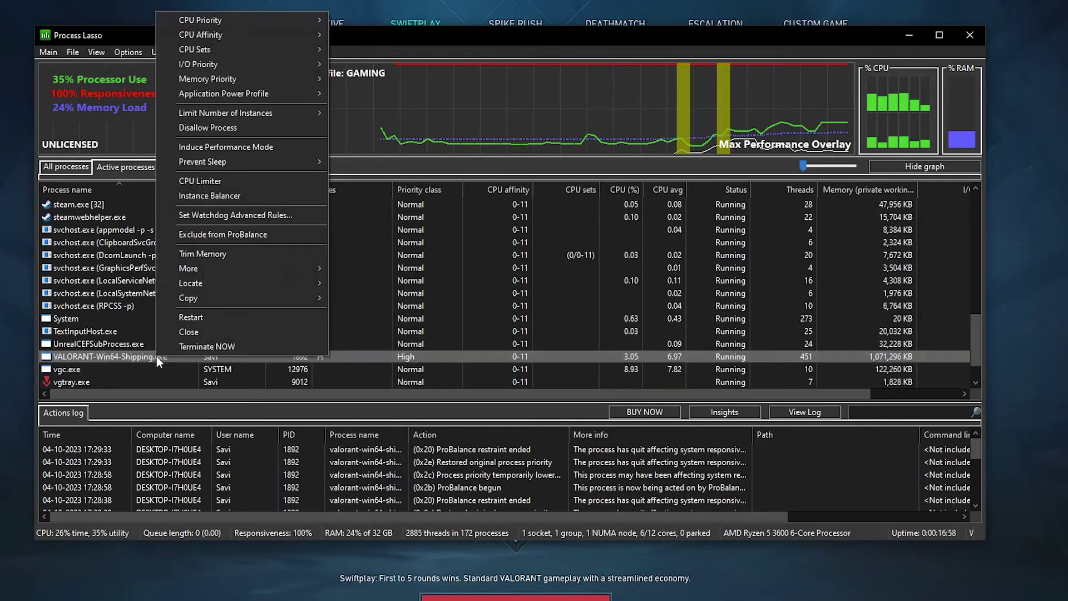
left_click(261, 148)
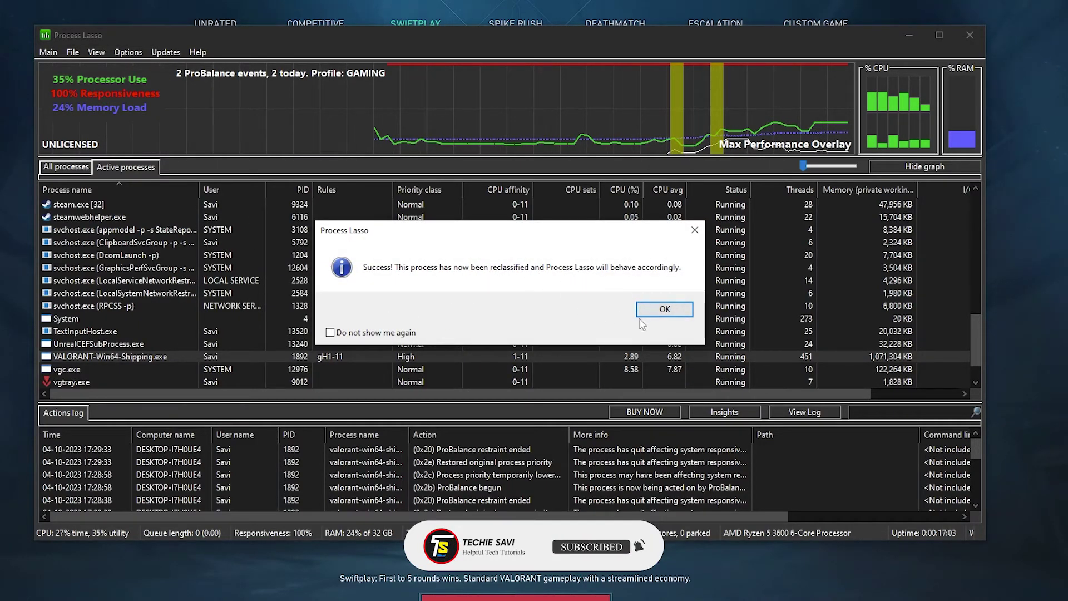
left_click(669, 310)
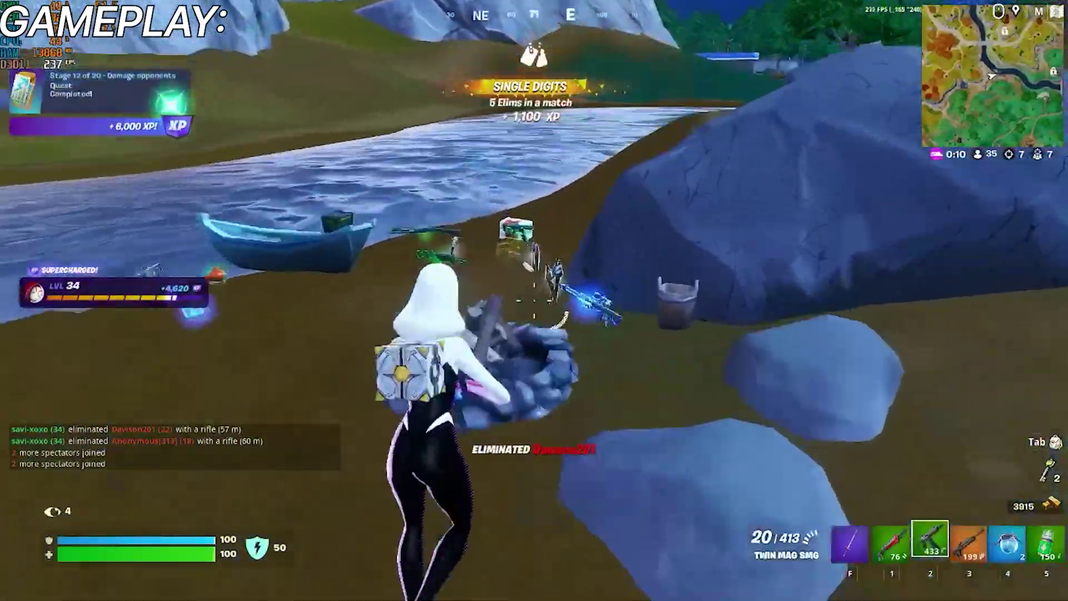
key("f")
key("w")
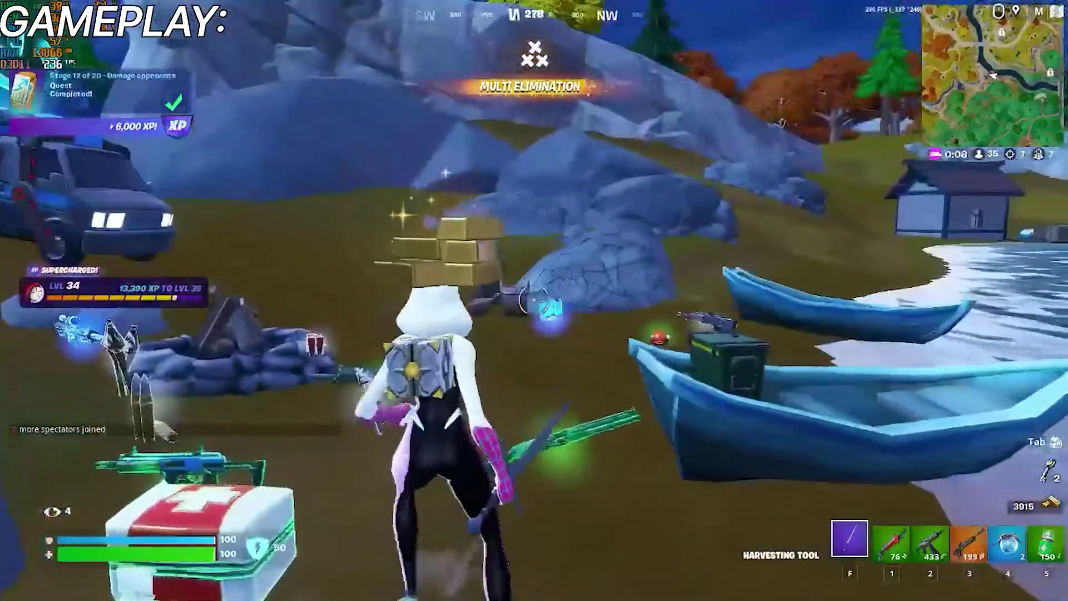
key("w")
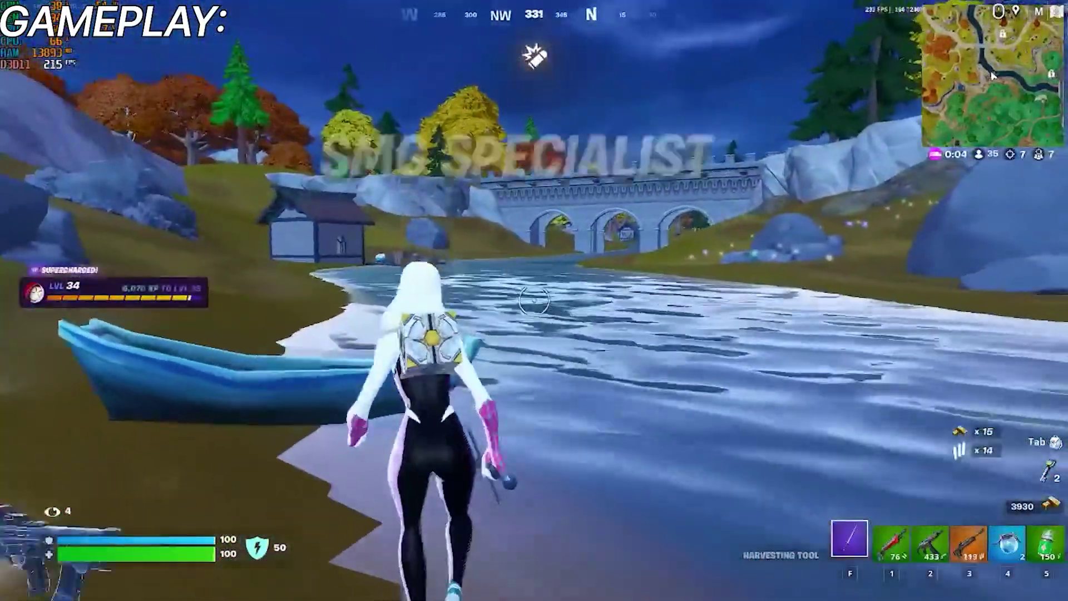
key("w")
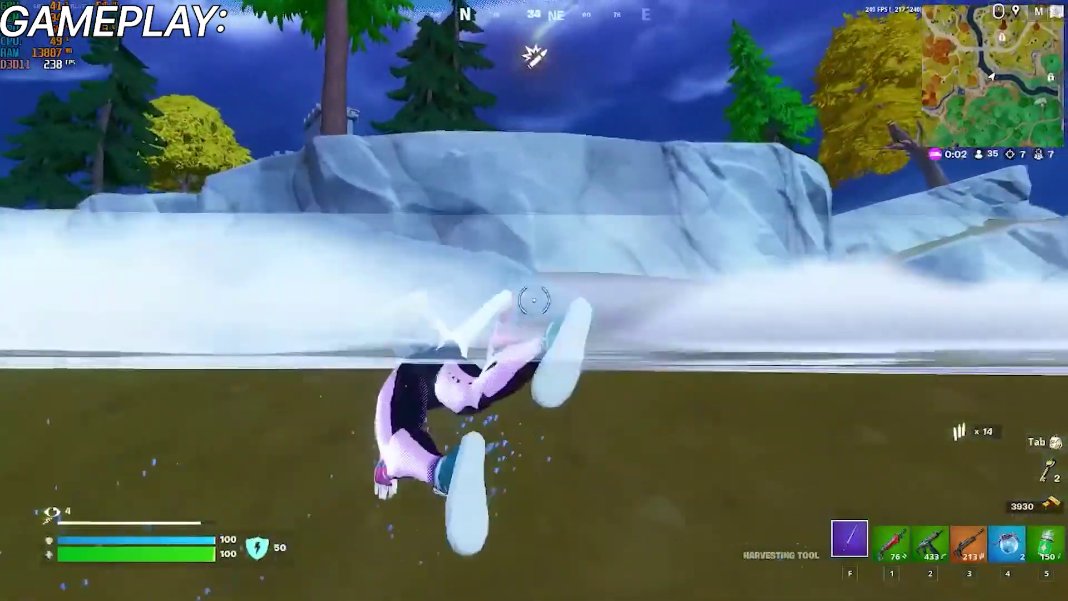
key("w")
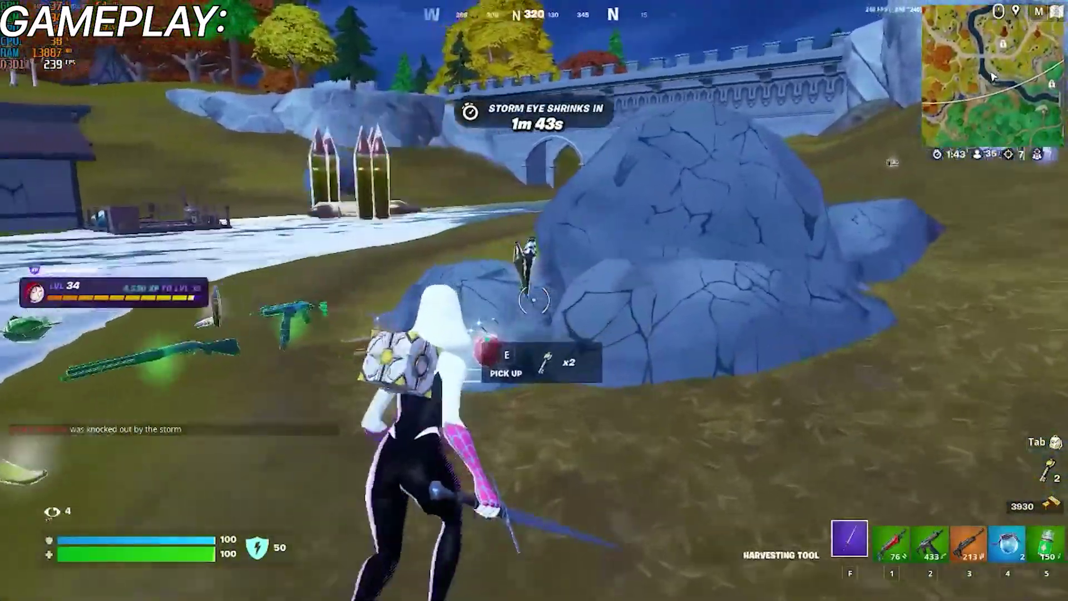
key("w")
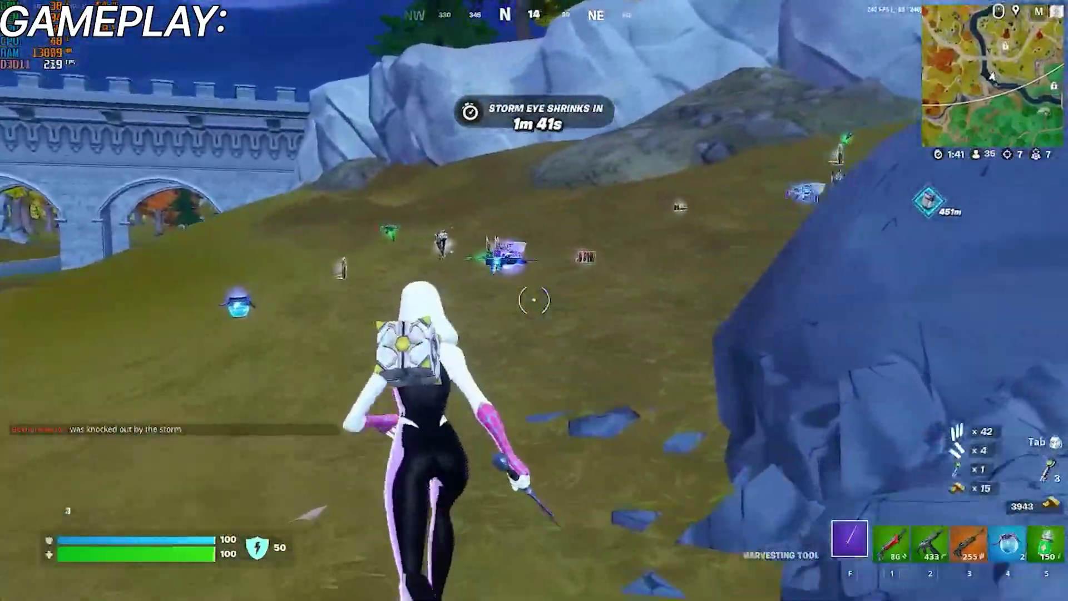
key("w")
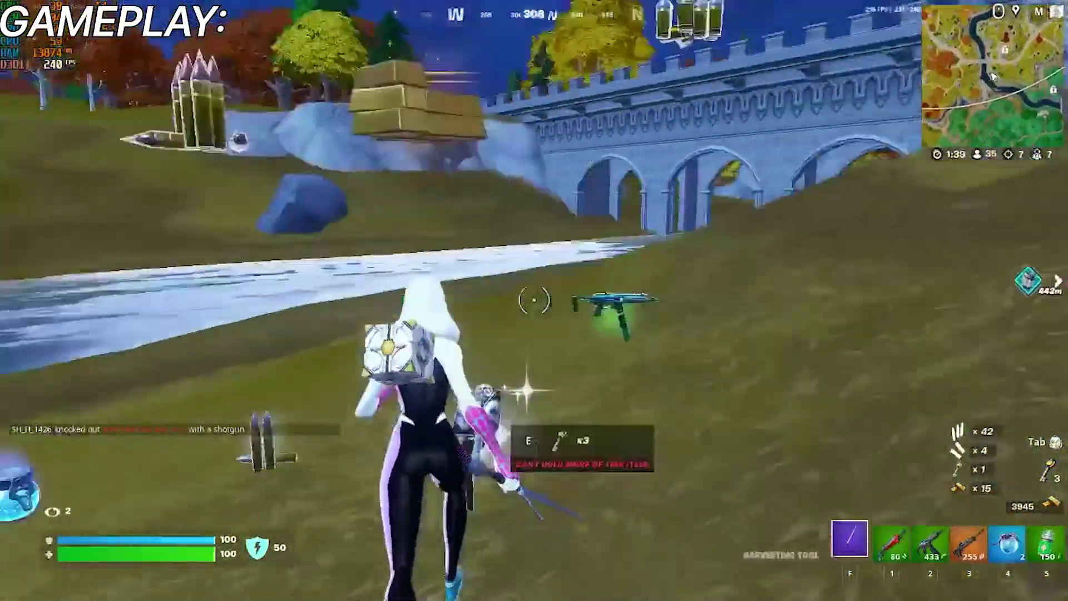
key("w")
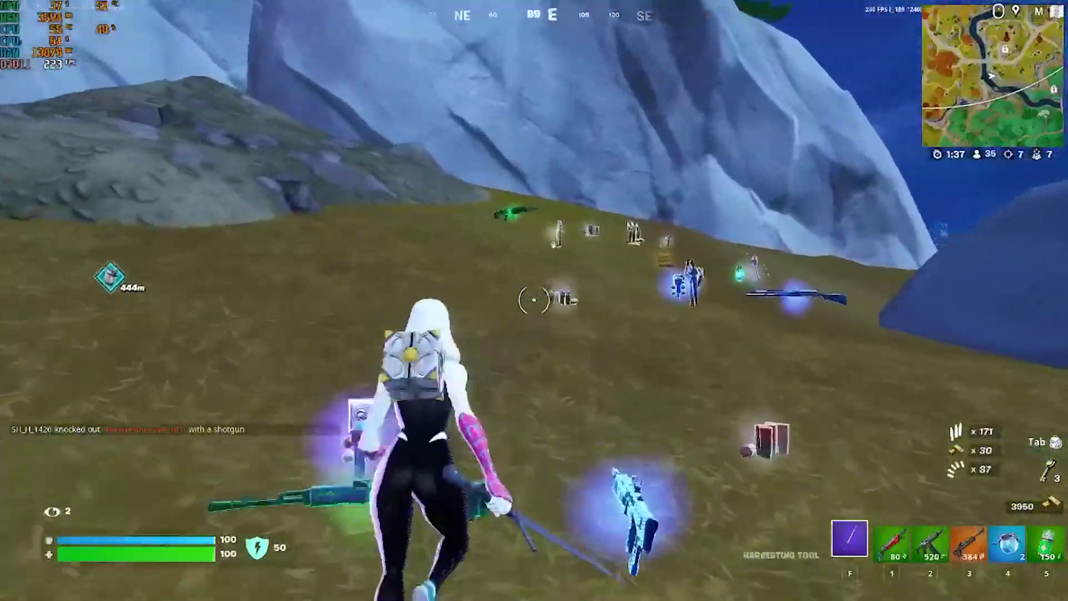
key("1")
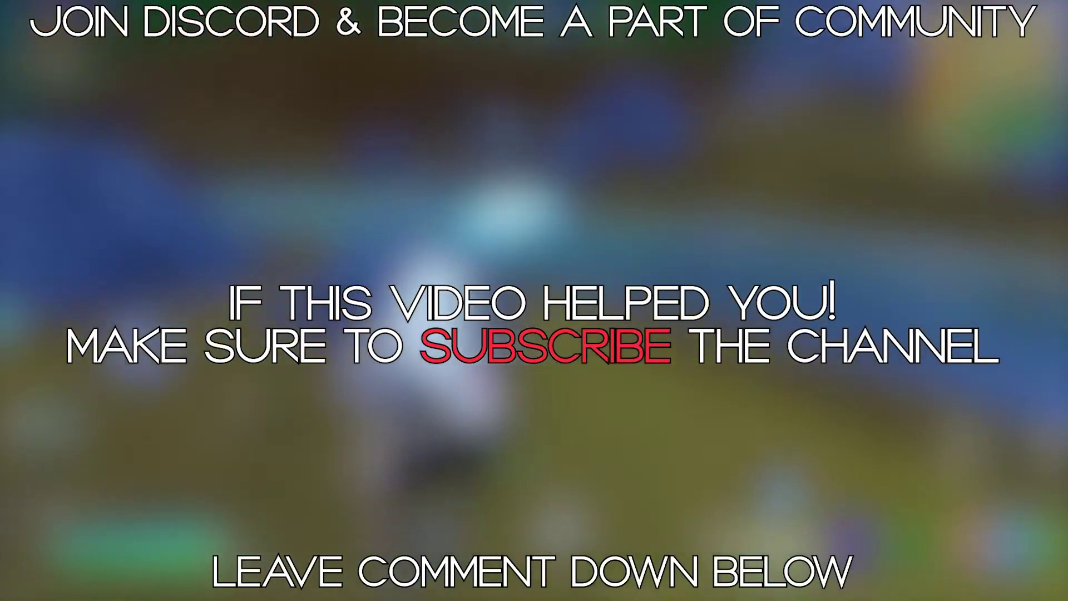